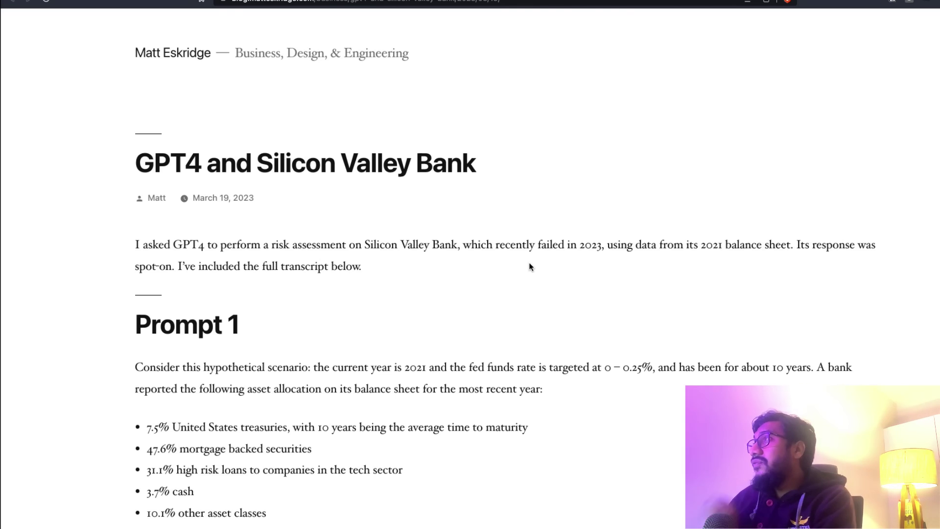
Select and copy SVB Financial Group's Yahoo Finance balance sheet, Breakdown through Preferred Shares Number.
key("ctrl+Tab")
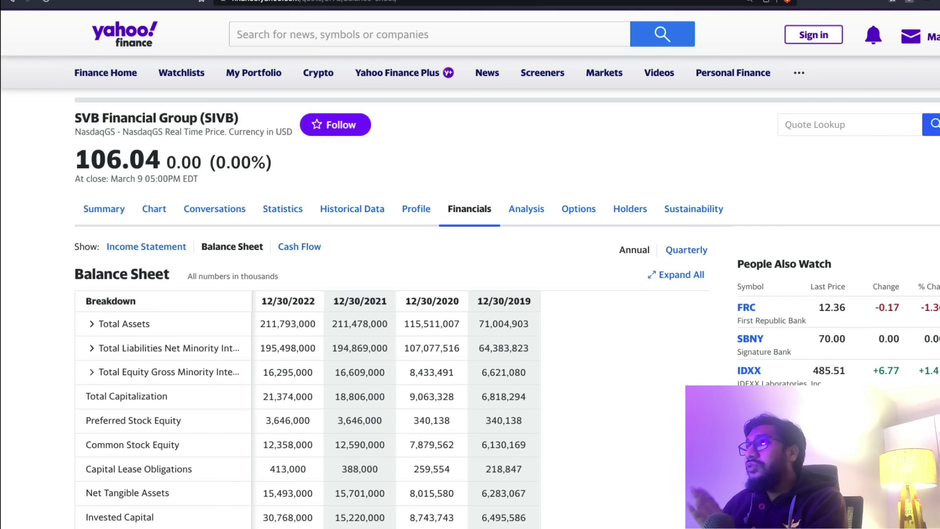
scroll(336, 256, "down", 4)
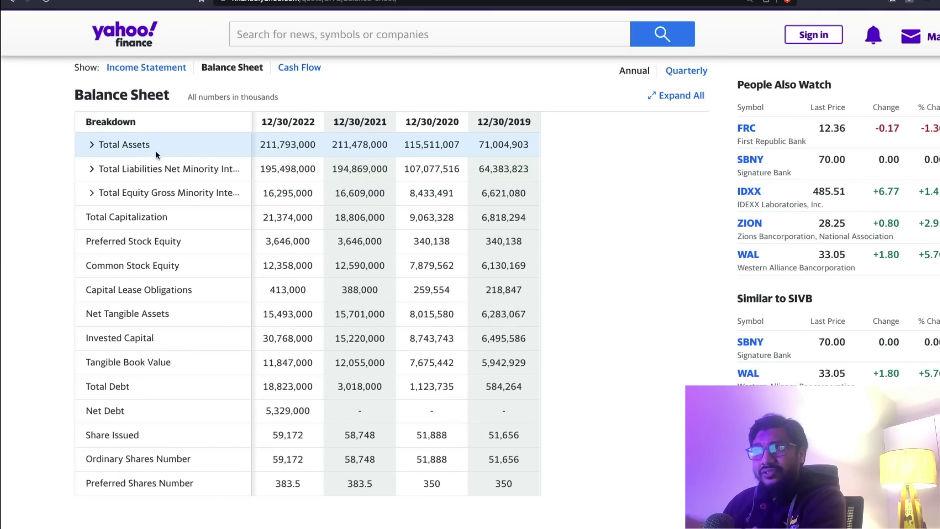
left_click_drag(104, 134, 510, 490)
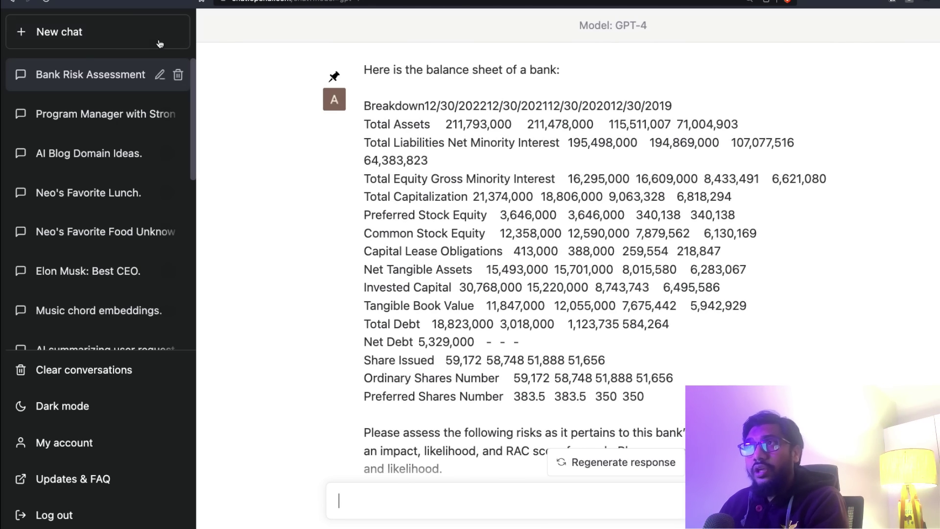
Start a new ChatGPT chat using the GPT-4 model.
left_click(59, 31)
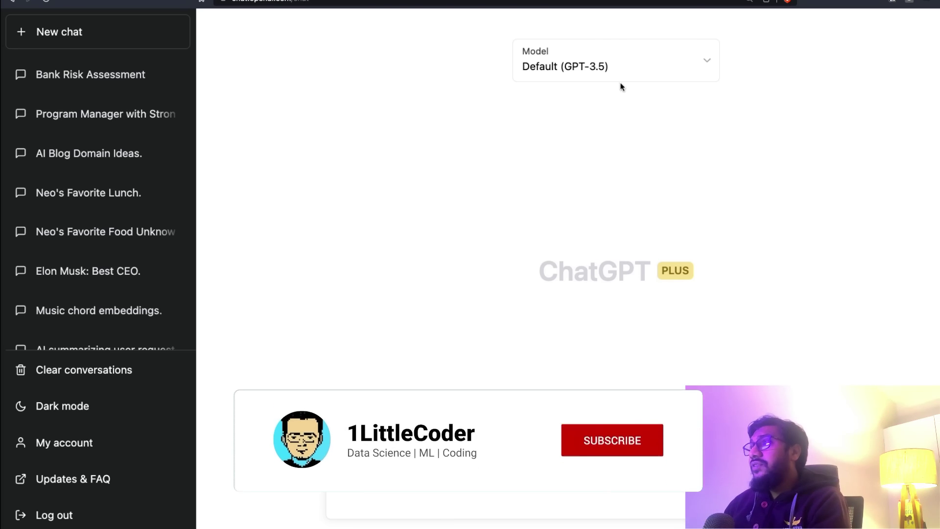
left_click(595, 57)
left_click(576, 174)
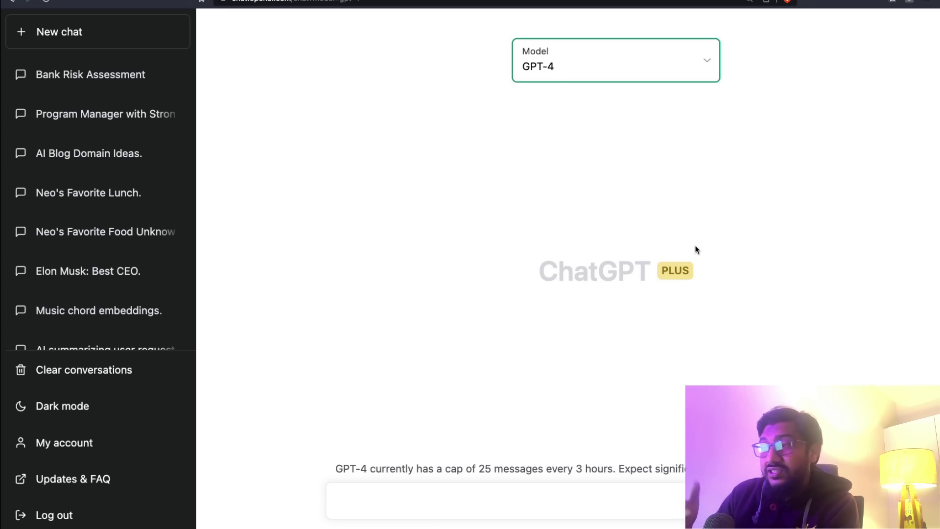
Paste the balance sheet into the message, followed by 'Here is a balance sheet of a bank.'.
left_click(489, 491)
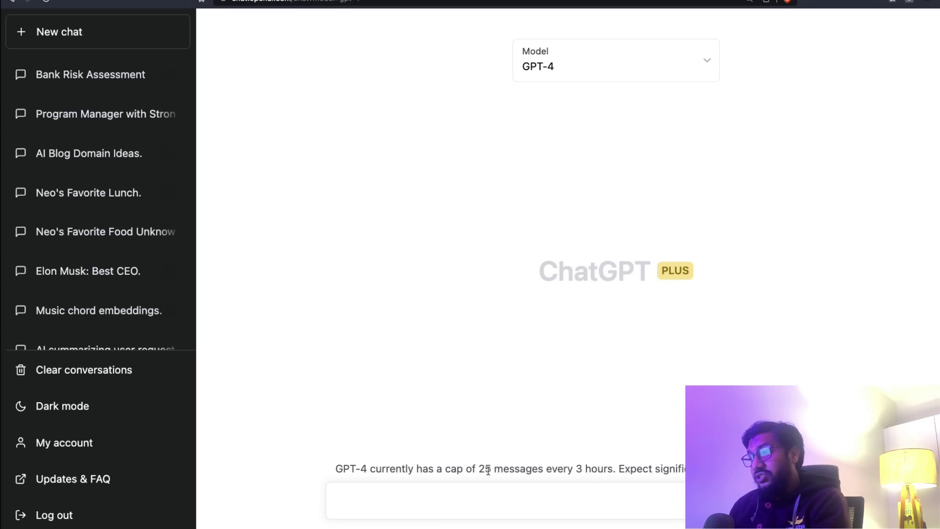
key("super+v")
key("shift+Return")
key("shift+Return")
type("Here ")
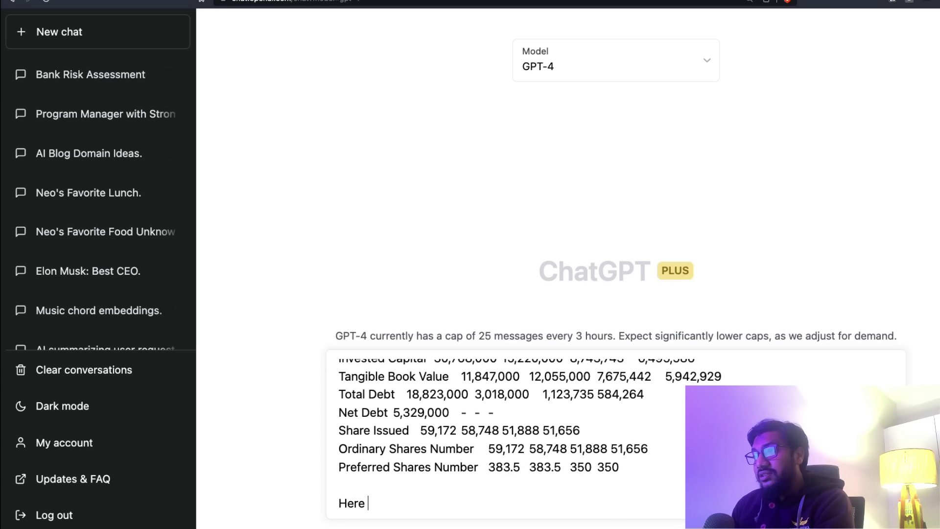
type("is a balance ")
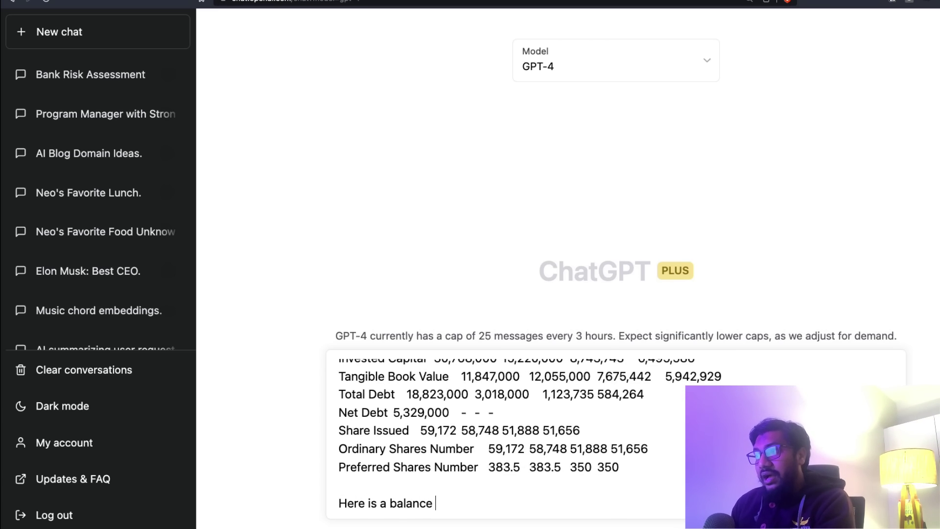
type("sheet of a bank.")
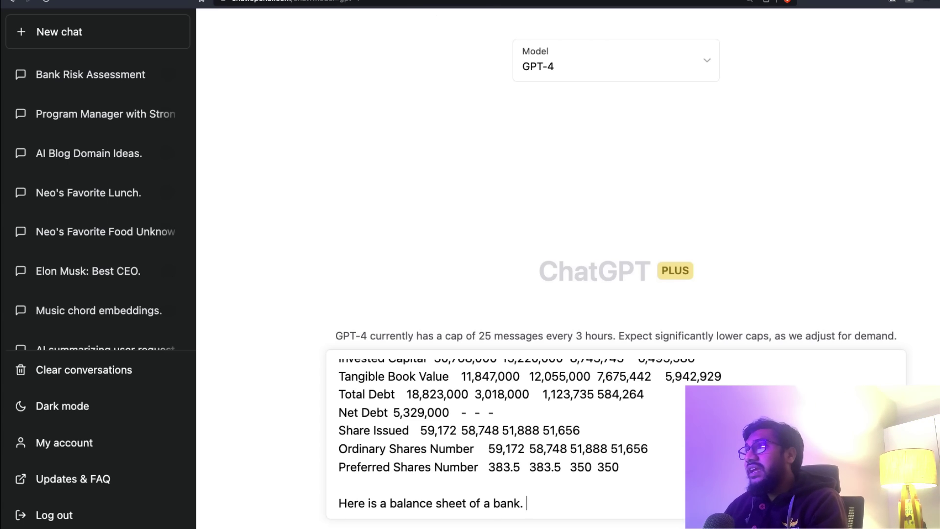
Select the blog's Prompt 1 text from 'Please assess the following risks' to '…financial solvency'.
key("ctrl+Tab")
scroll(338, 274, "down", 7)
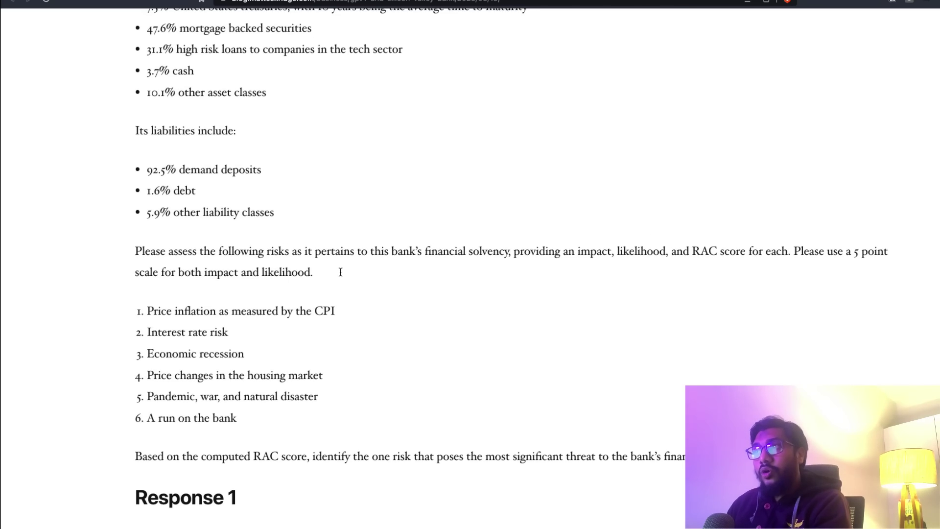
scroll(340, 272, "down", 5)
scroll(205, 244, "up", 3)
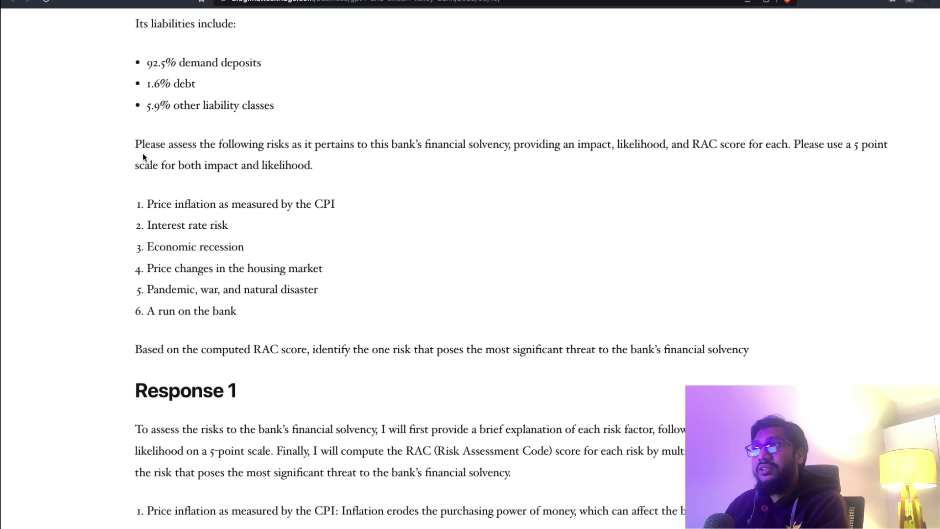
left_click_drag(135, 143, 776, 362)
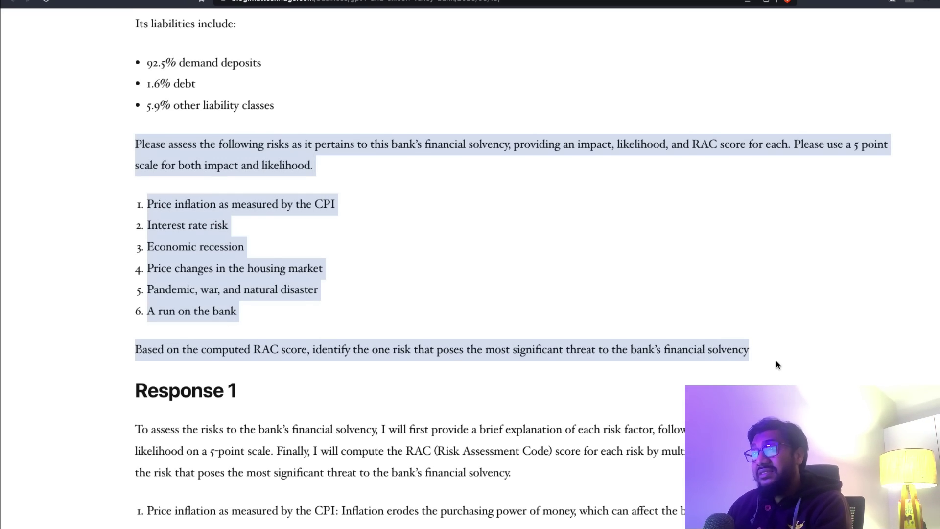
Paste the blog's six risks and RAC scoring instructions below the intro sentence.
left_click(703, 4)
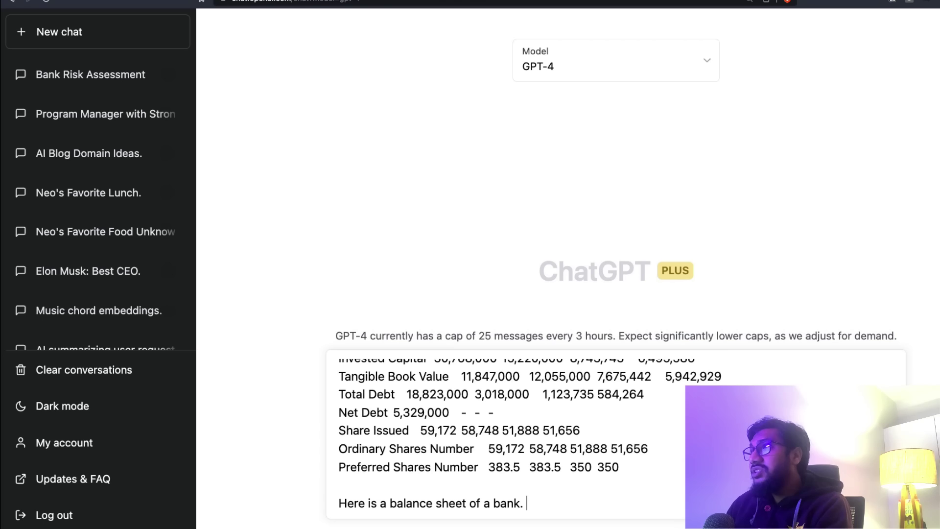
key("shift+Return")
key("shift+Return")
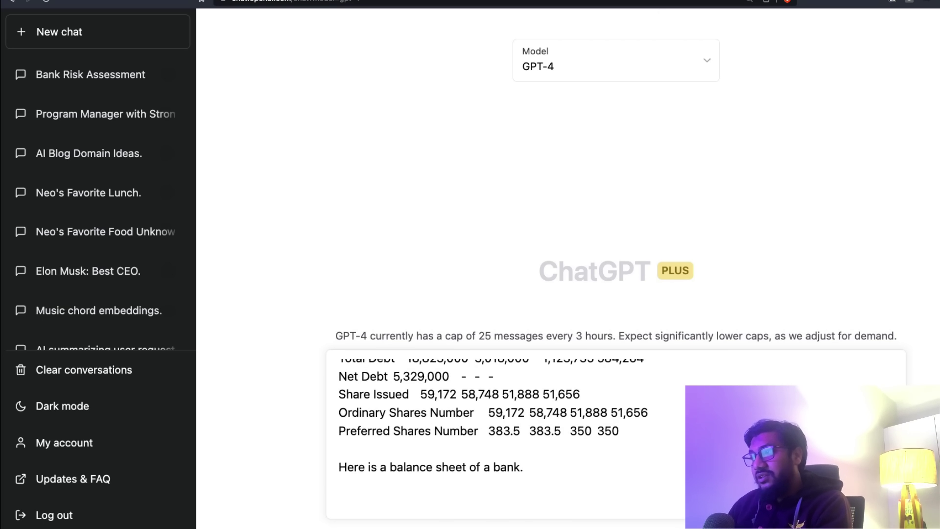
key("super+v")
scroll(489, 432, "up", 5)
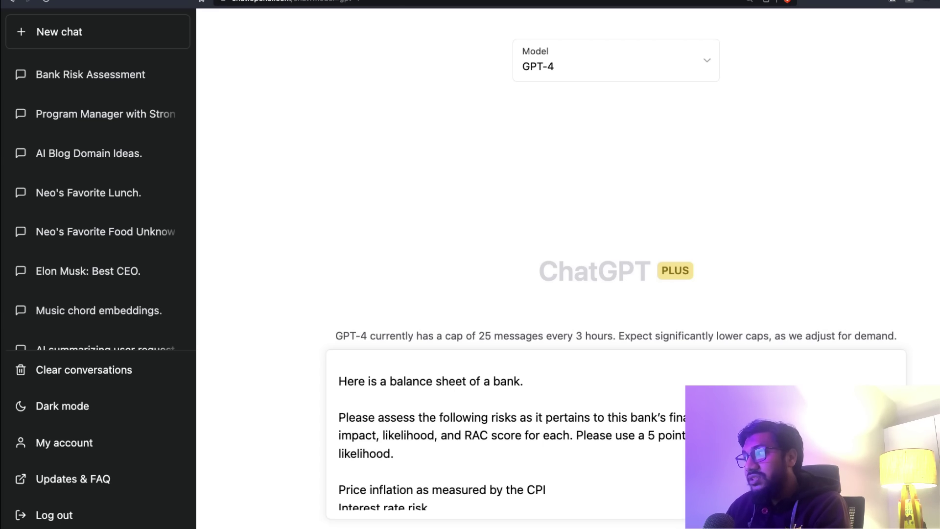
Review the pasted 5-point scale, CPI inflation, interest rate, recession, pandemic and RAC score lines.
left_click(388, 435)
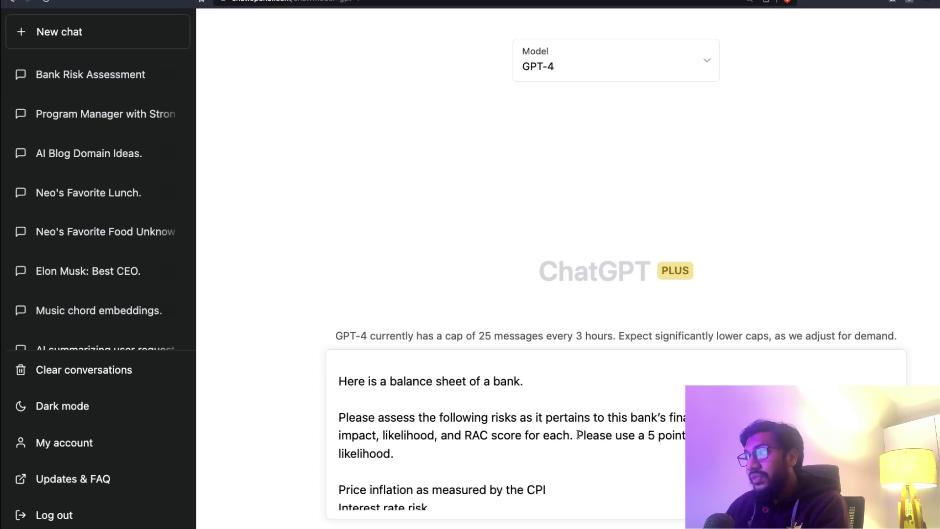
left_click_drag(577, 435, 709, 453)
scroll(451, 462, "down", 4)
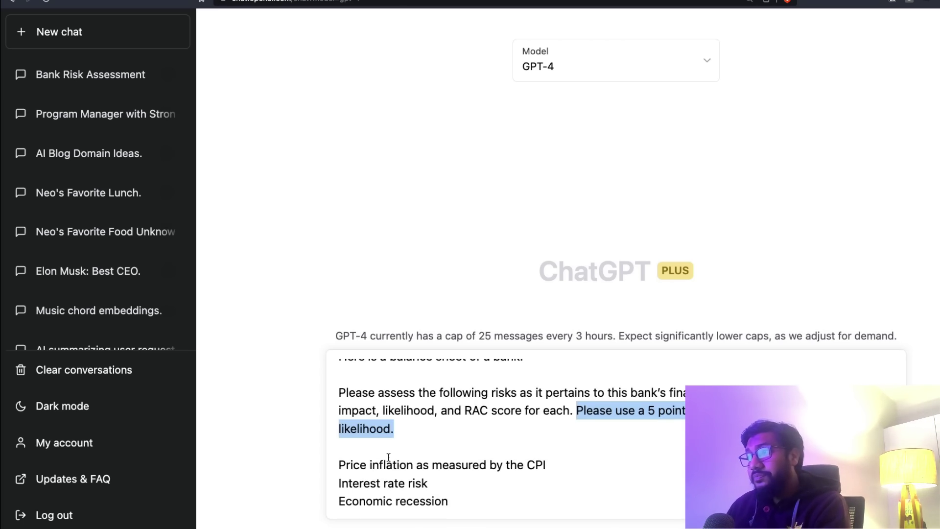
left_click_drag(344, 392, 563, 392)
left_click(563, 392)
left_click_drag(468, 407, 311, 407)
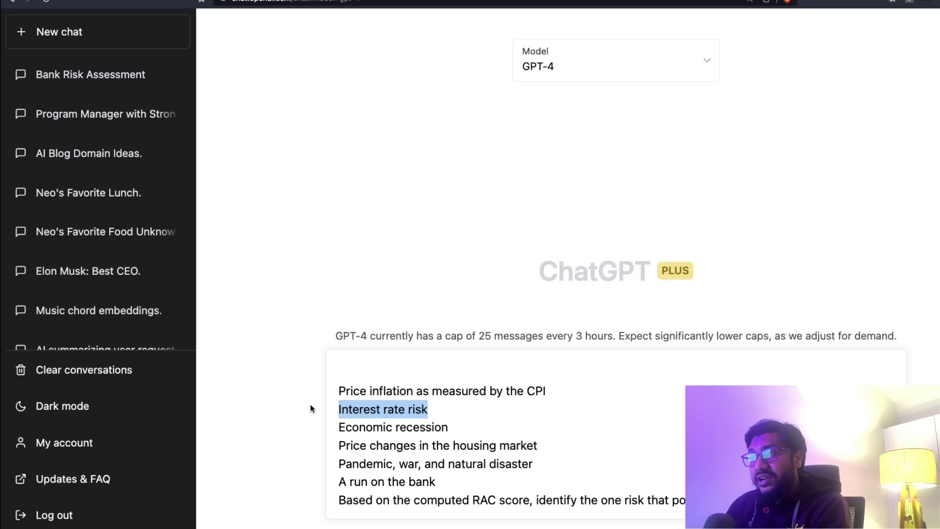
left_click_drag(456, 423, 337, 430)
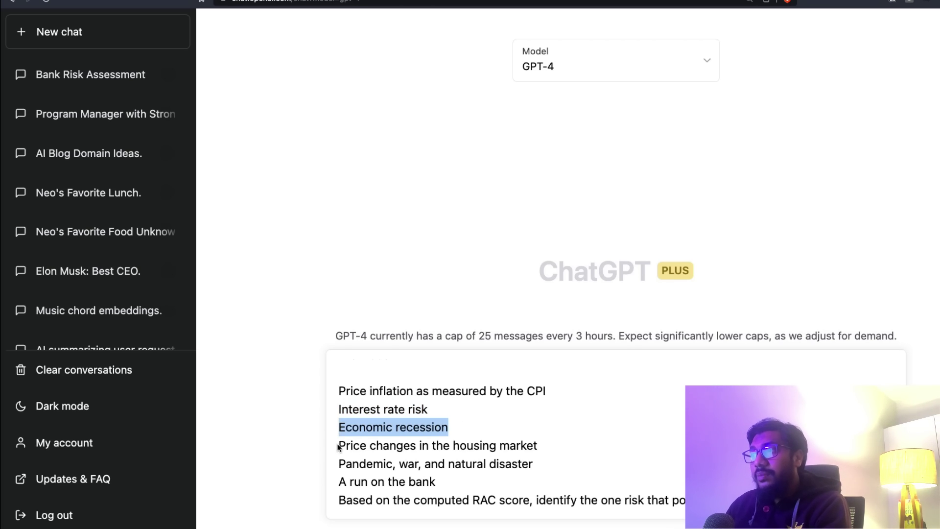
left_click(435, 442)
scroll(482, 432, "down", 1)
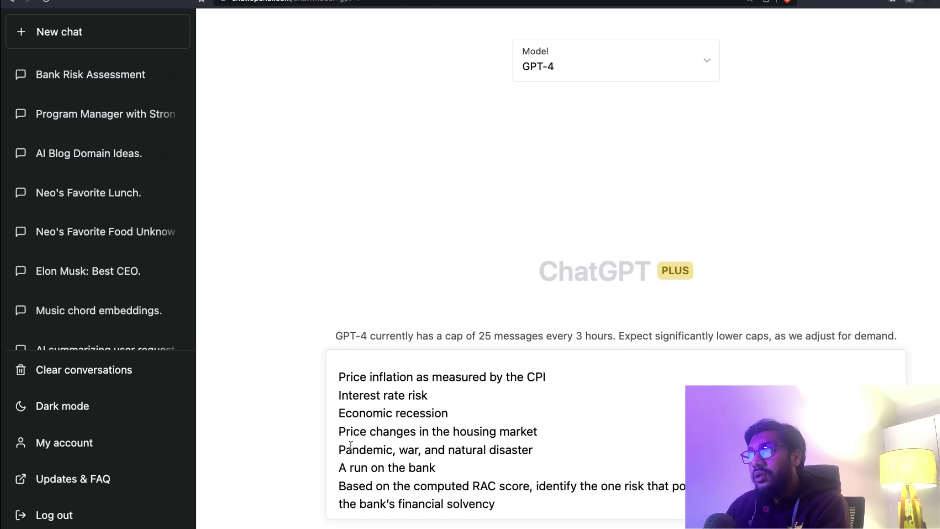
left_click_drag(350, 447, 560, 447)
left_click(560, 447)
scroll(473, 449, "down", 1)
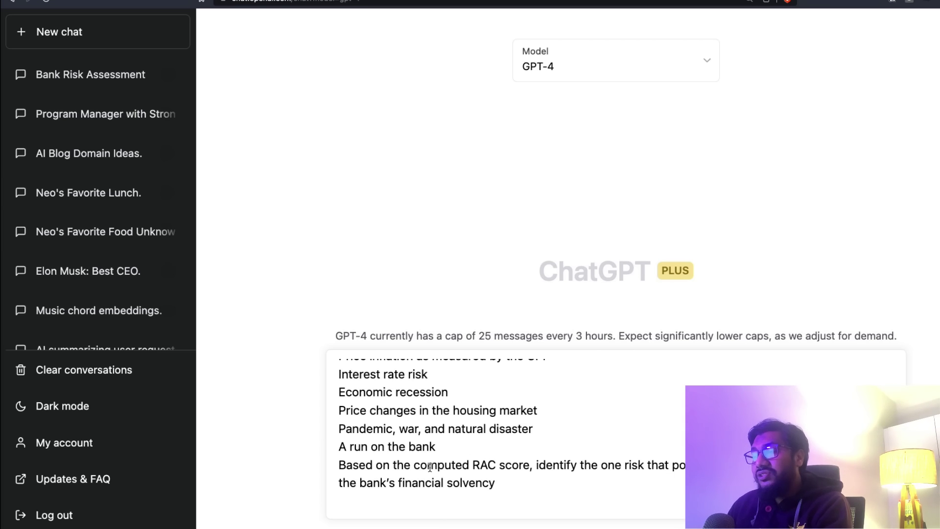
left_click_drag(428, 466, 695, 484)
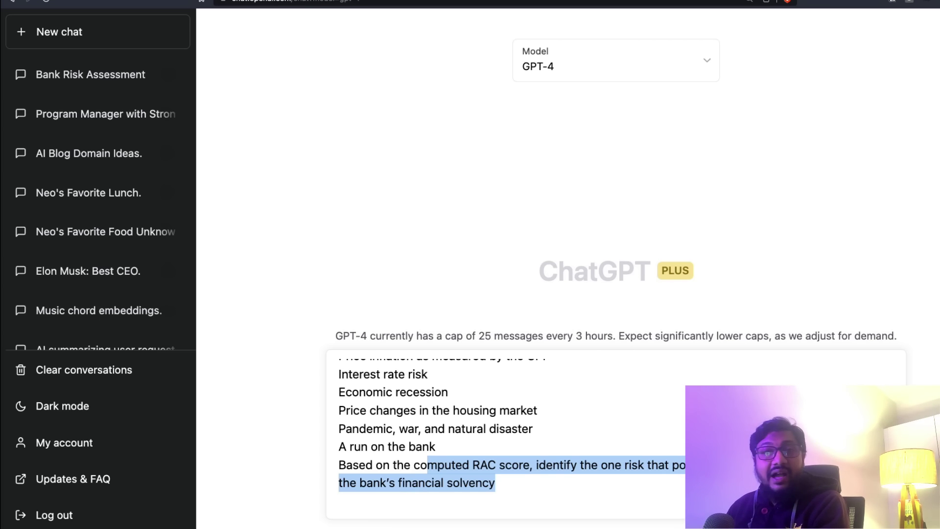
Add a blank line at the end and send the full prompt to GPT-4.
left_click(521, 487)
key("shift+Return")
key("shift+Return")
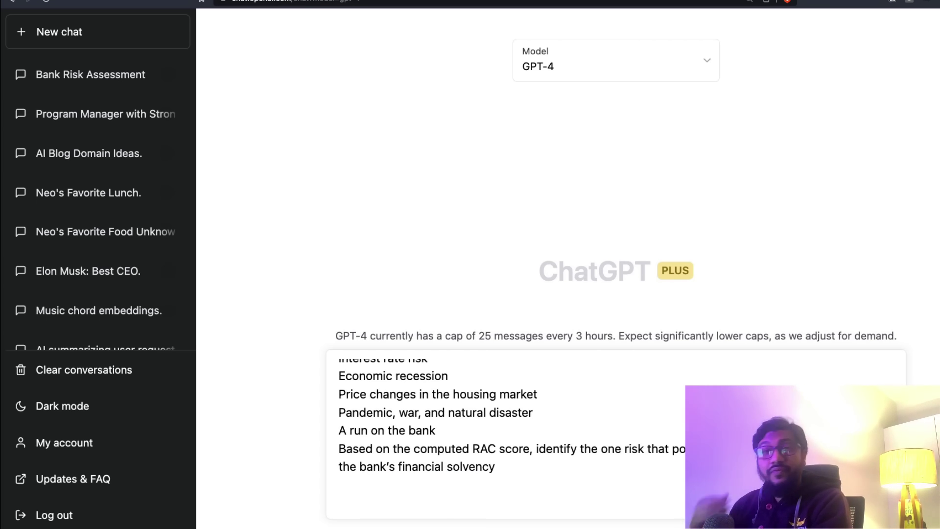
key("Return")
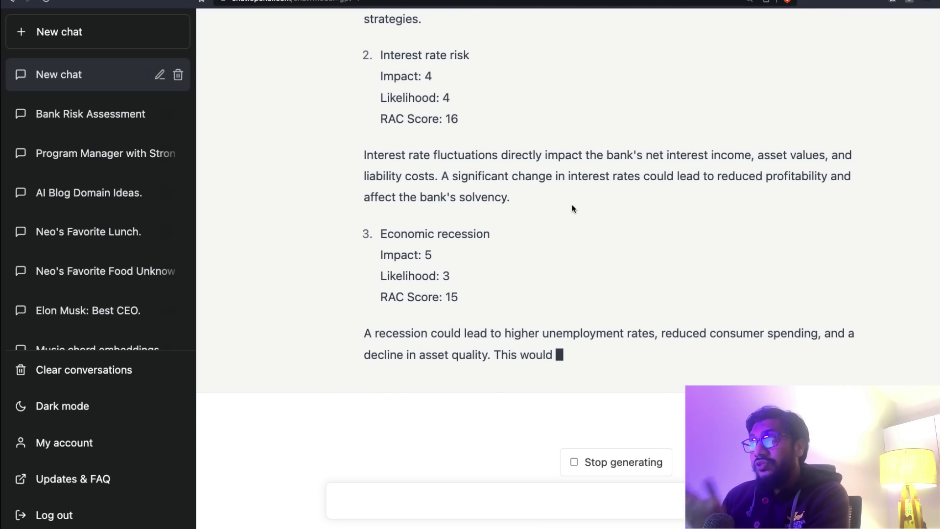
Read the CPI inflation risk assessment: impact 3 and a RAC score of 9.
scroll(554, 156, "up", 6)
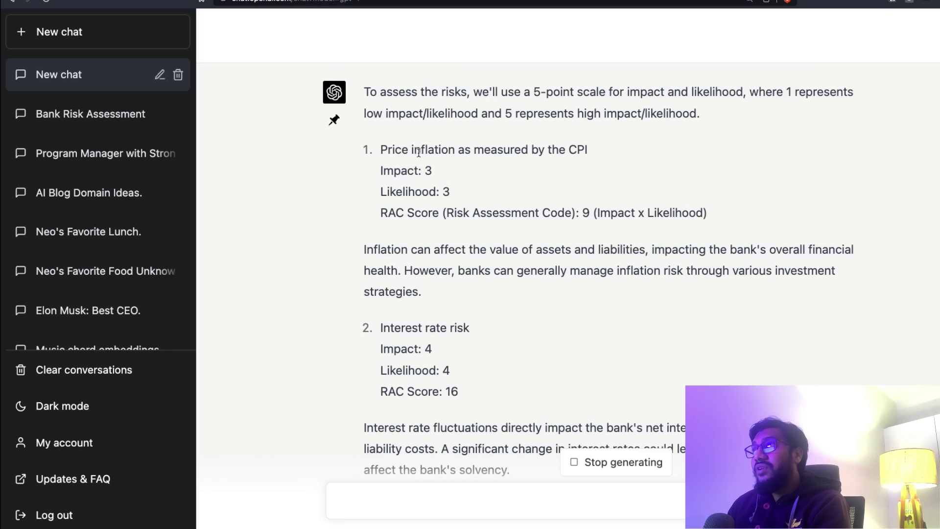
left_click_drag(377, 149, 609, 148)
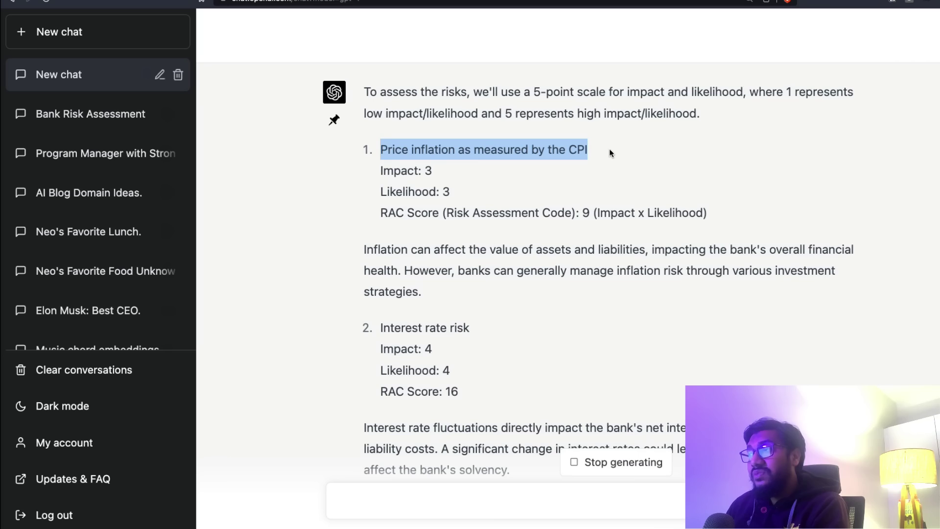
left_click(419, 173)
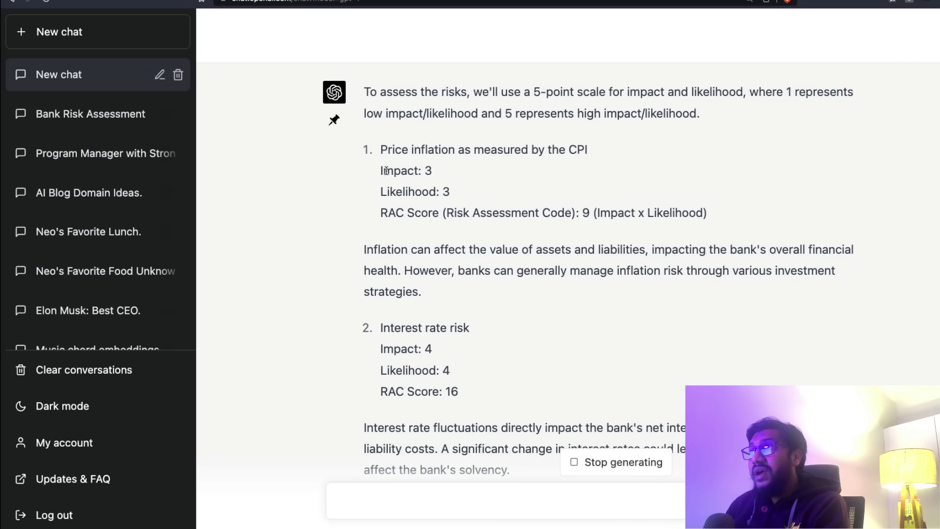
left_click_drag(386, 171, 365, 90)
left_click(471, 182)
left_click(427, 218)
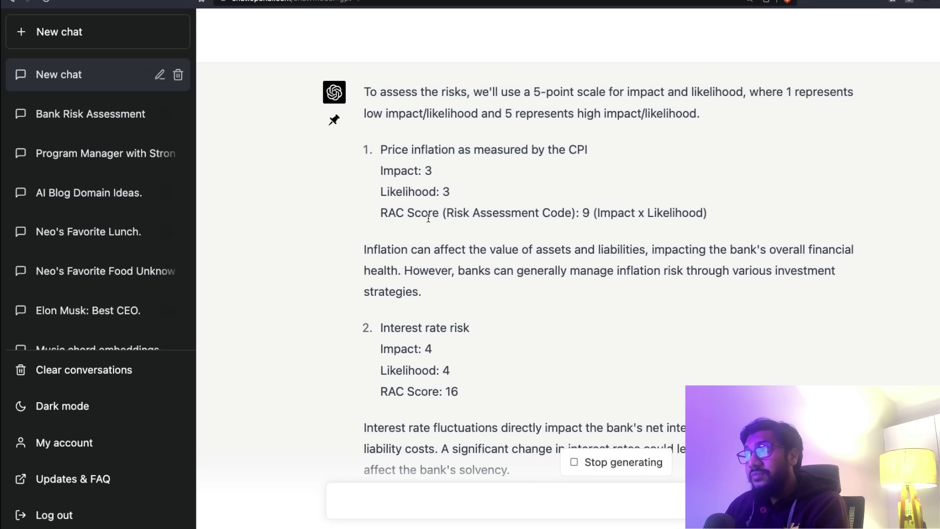
left_click_drag(375, 220, 747, 205)
left_click(764, 205)
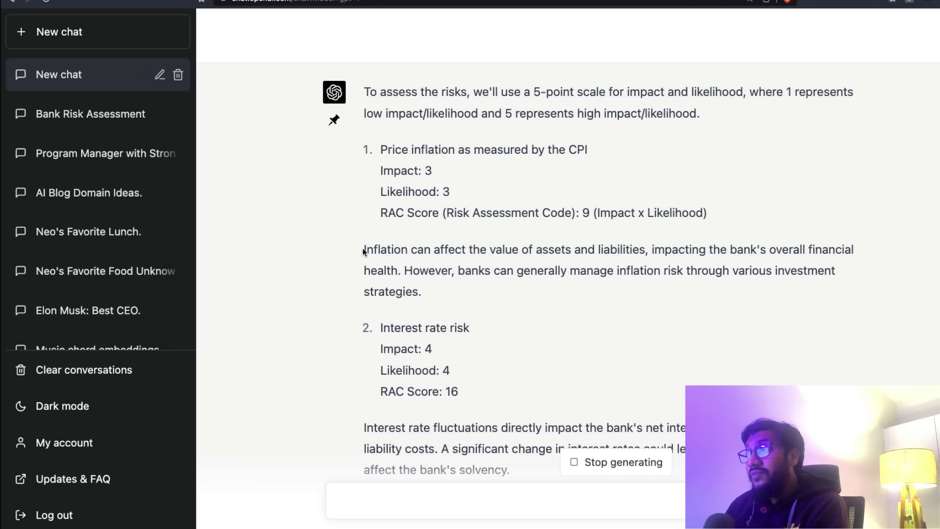
mouse_move(363, 251)
left_mouse_down()
mouse_move(844, 251)
mouse_move(844, 268)
mouse_move(402, 277)
mouse_move(429, 293)
left_mouse_up()
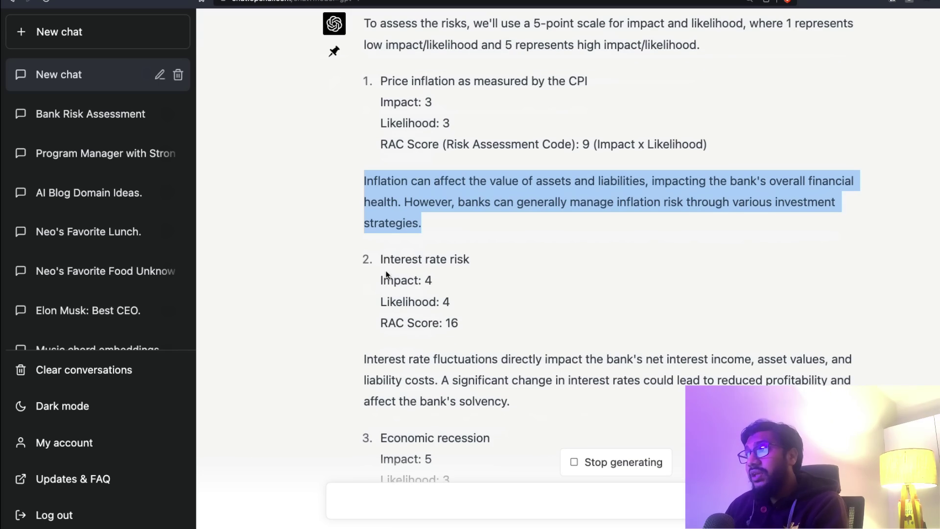
Read the interest rate risk section: likelihood 4 and its effect on net interest income.
left_click_drag(383, 263, 408, 280)
left_click_drag(460, 300, 416, 296)
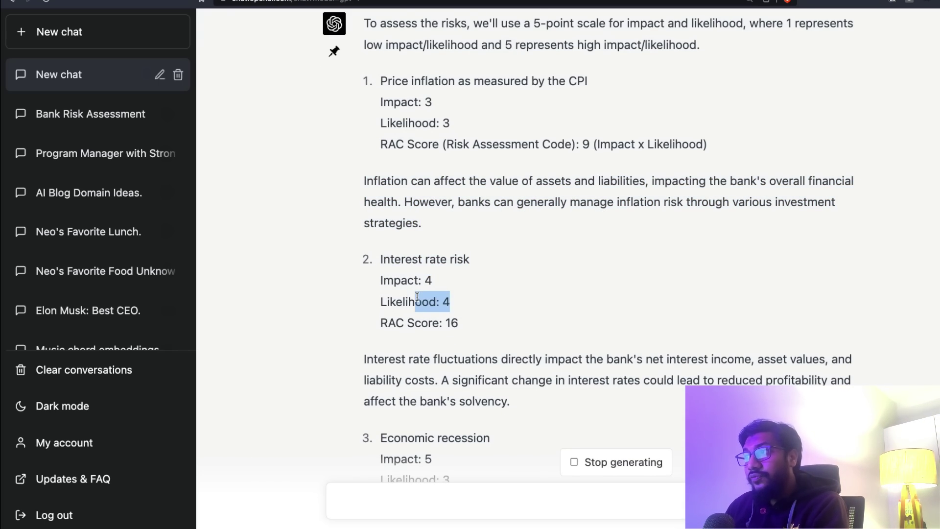
left_click(417, 297)
left_click_drag(366, 225, 687, 228)
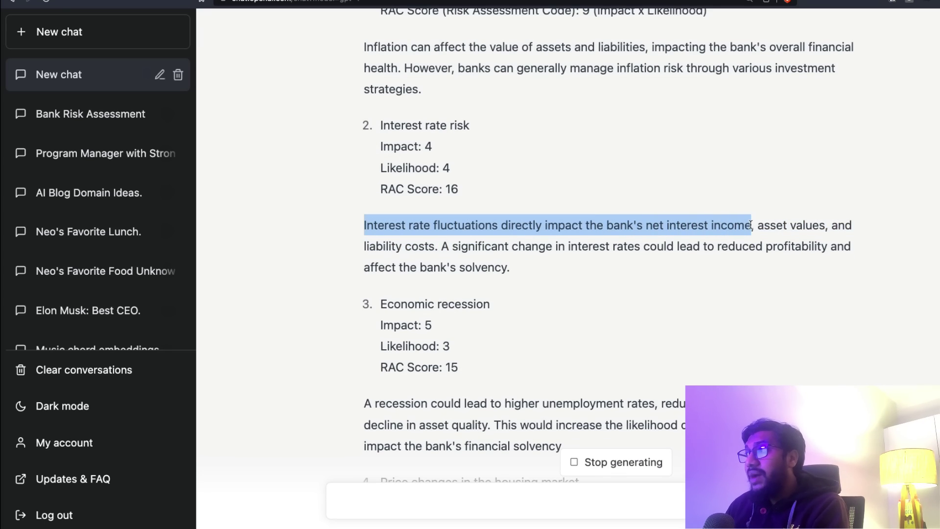
left_click_drag(777, 222, 830, 241)
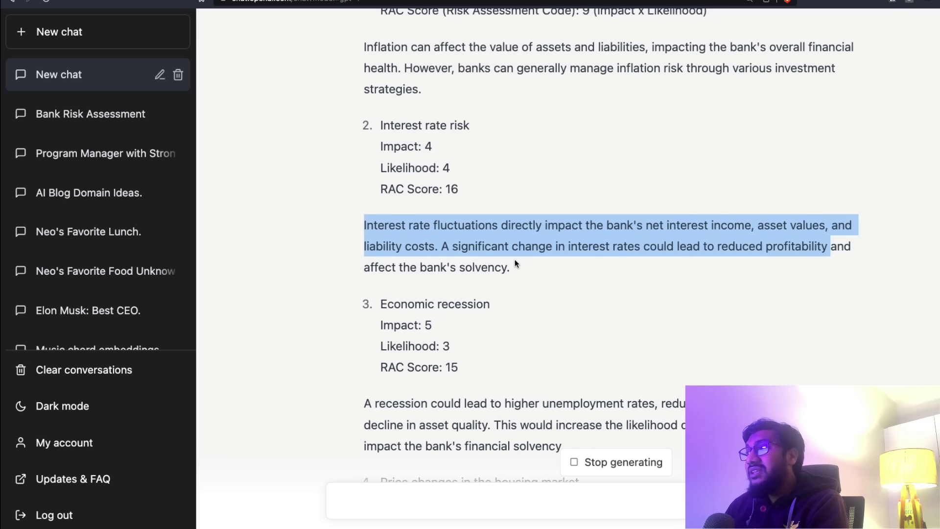
left_click(549, 267)
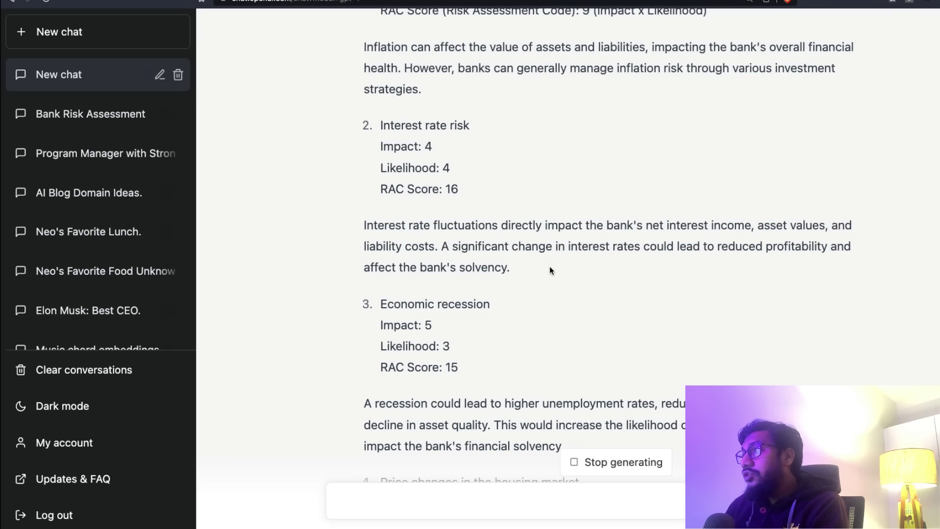
left_click_drag(549, 266, 360, 228)
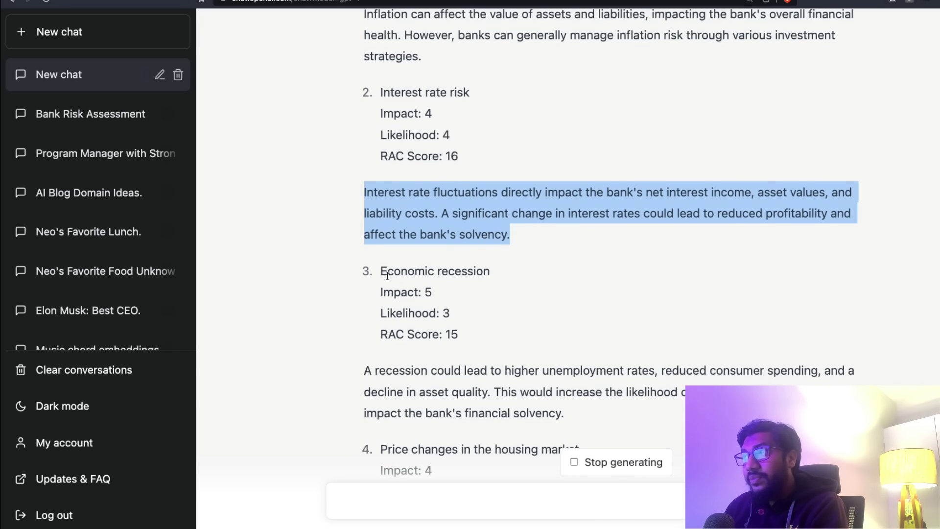
left_click_drag(464, 320, 377, 325)
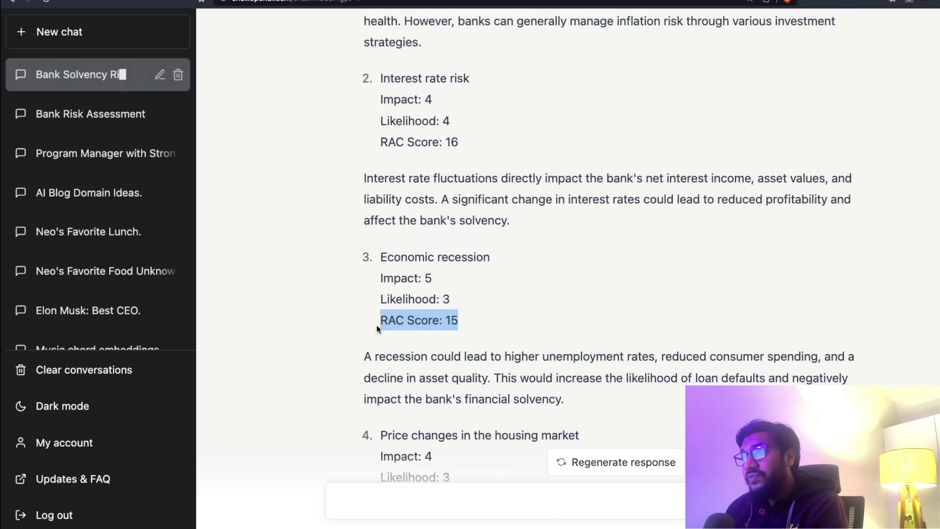
Review the housing market risk (RAC 12) and bank run risk (RAC 10) scores.
scroll(387, 316, "down", 6)
left_click_drag(438, 122, 624, 119)
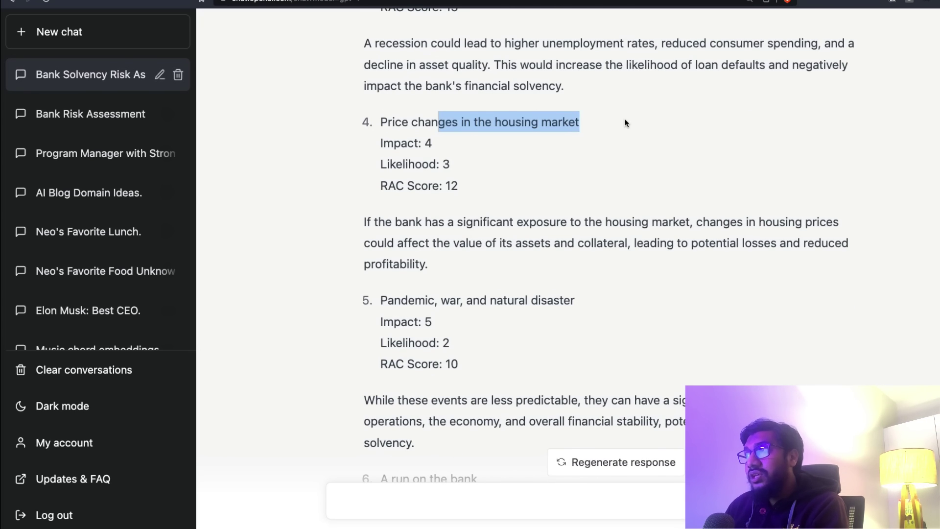
left_click(624, 119)
left_click_drag(458, 186, 372, 191)
scroll(451, 212, "down", 1)
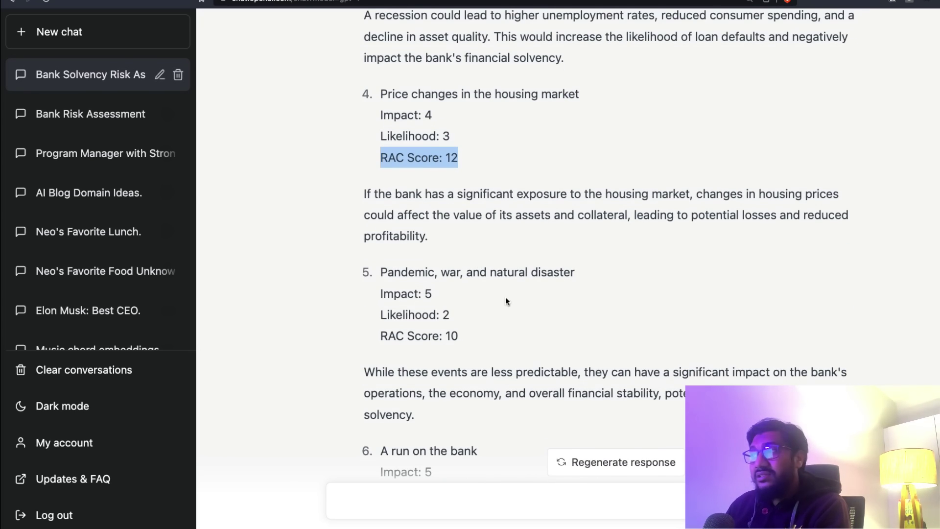
left_click_drag(458, 336, 366, 338)
scroll(466, 307, "down", 7)
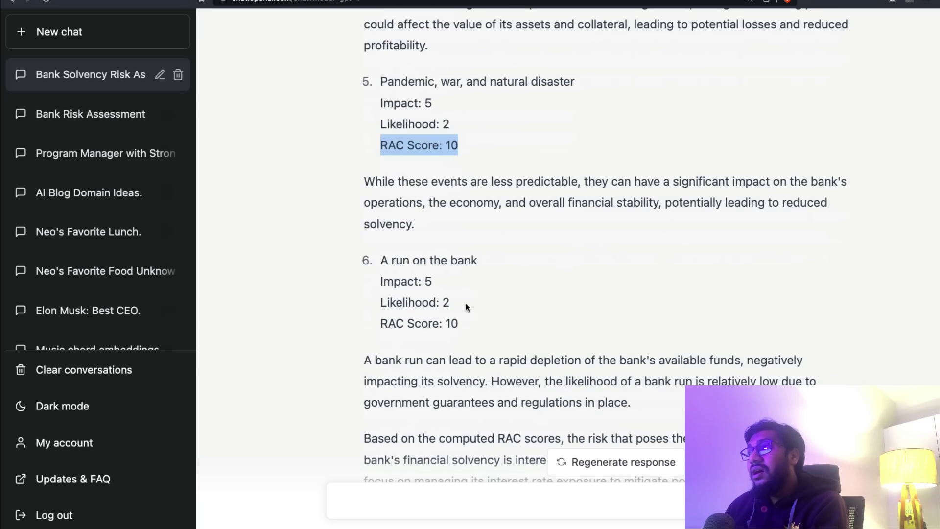
left_click_drag(478, 317, 375, 318)
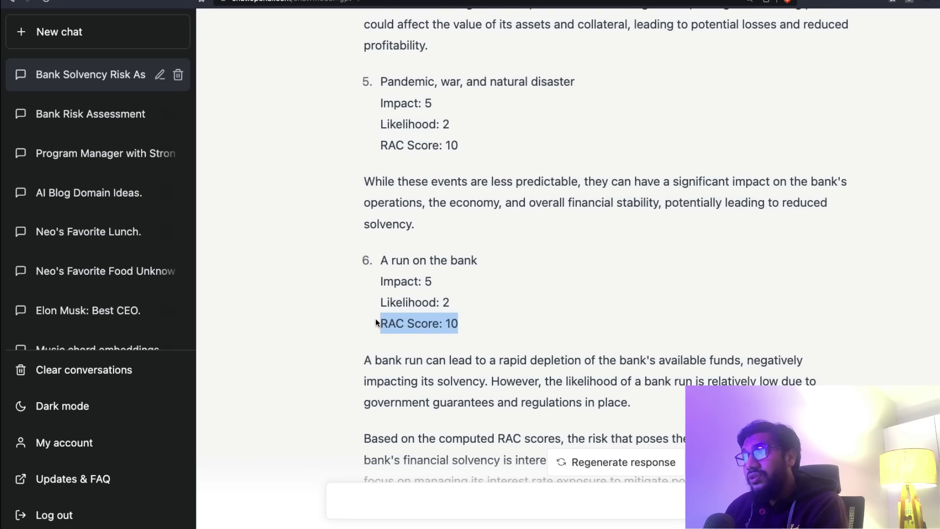
Read the conclusion naming interest rate risk, RAC 16, the biggest threat to financial stability.
scroll(375, 319, "down", 1)
left_click_drag(648, 375, 326, 217)
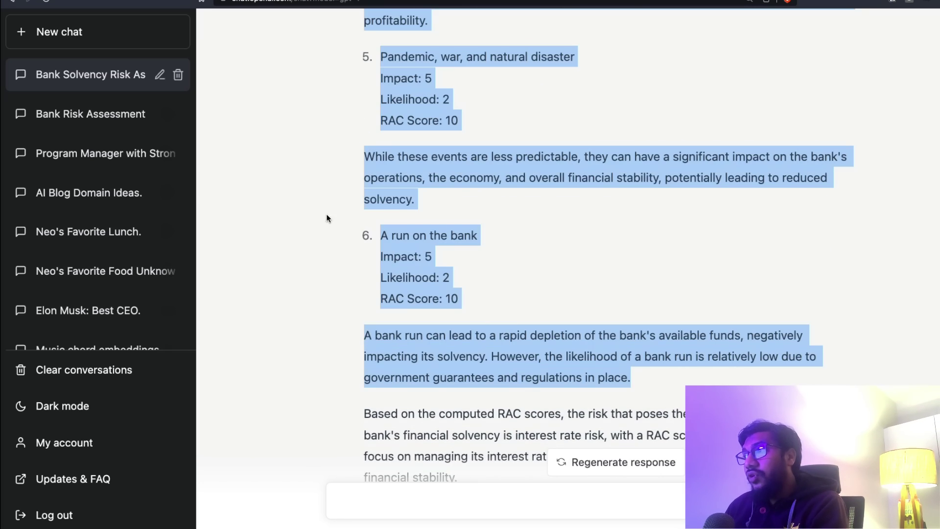
left_click(523, 269)
scroll(523, 294, "down", 4)
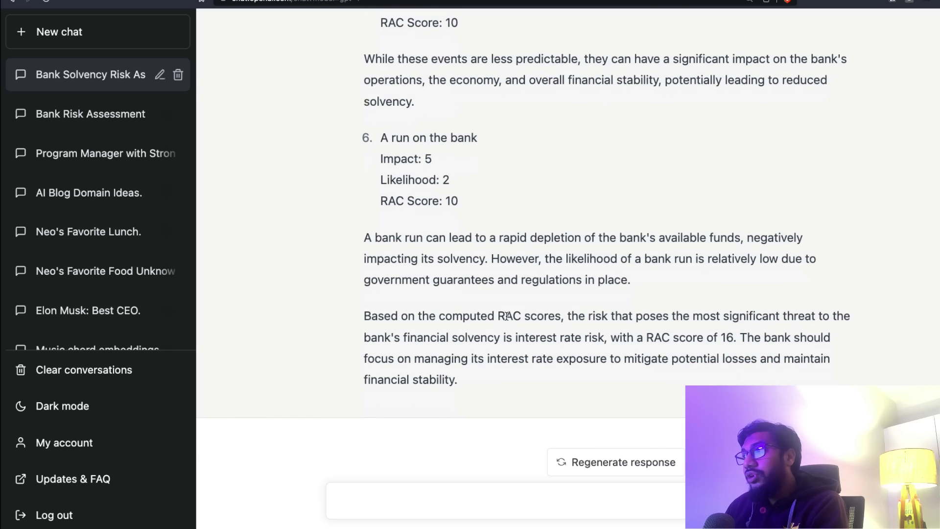
left_click_drag(507, 315, 715, 384)
left_click(627, 319)
left_click(714, 383)
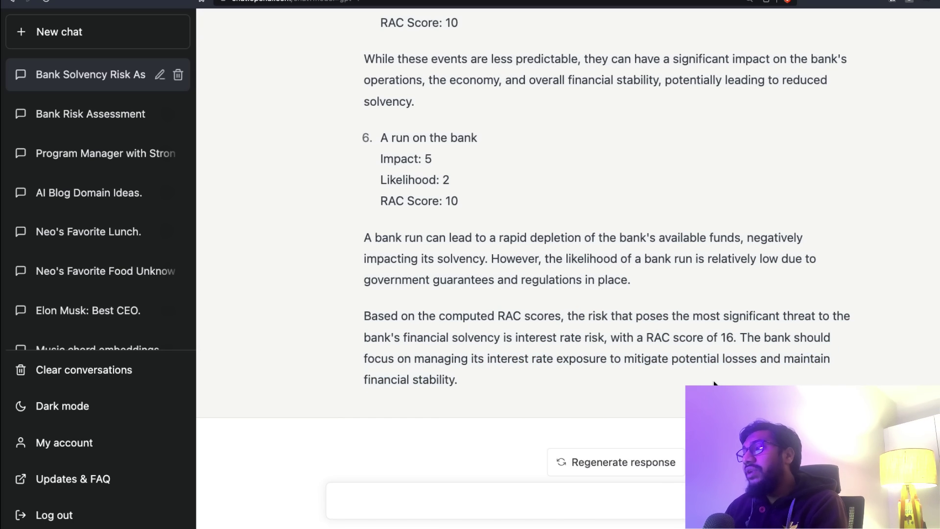
left_click_drag(667, 357, 456, 379)
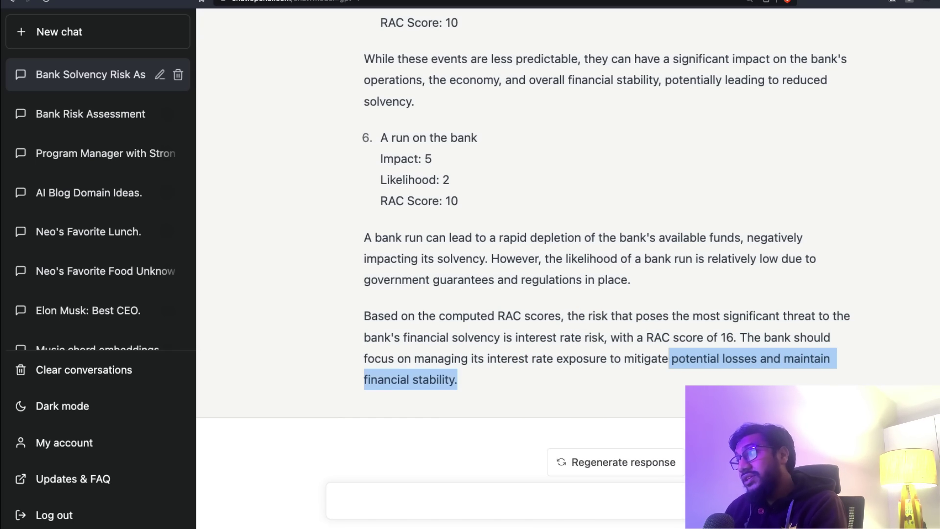
left_click(445, 371)
scroll(444, 353, "down", 1)
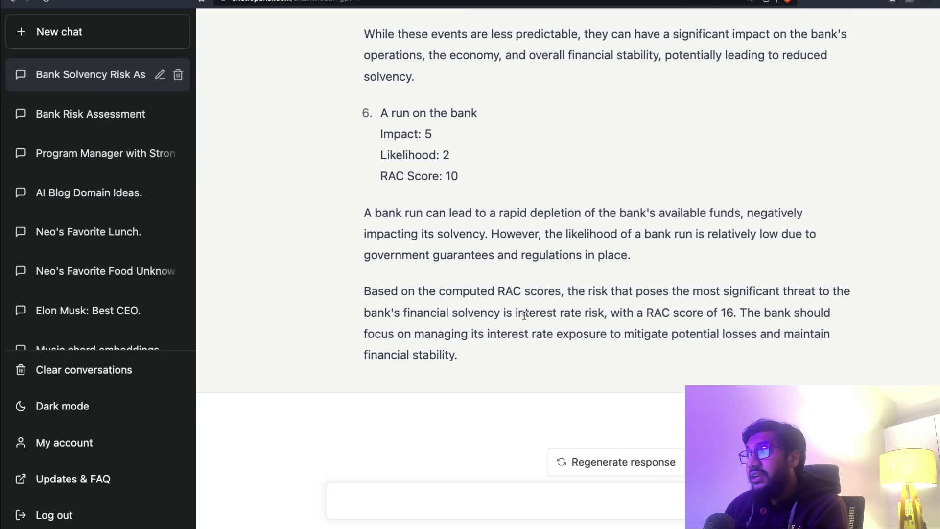
left_click_drag(513, 313, 742, 319)
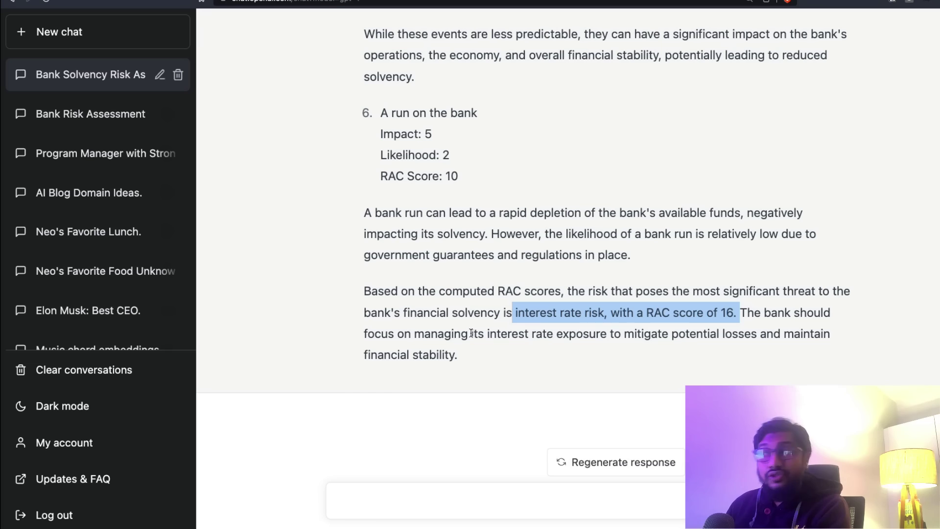
Type 'Is there a chance that they might go bankrupt' into the message box.
left_click(482, 494)
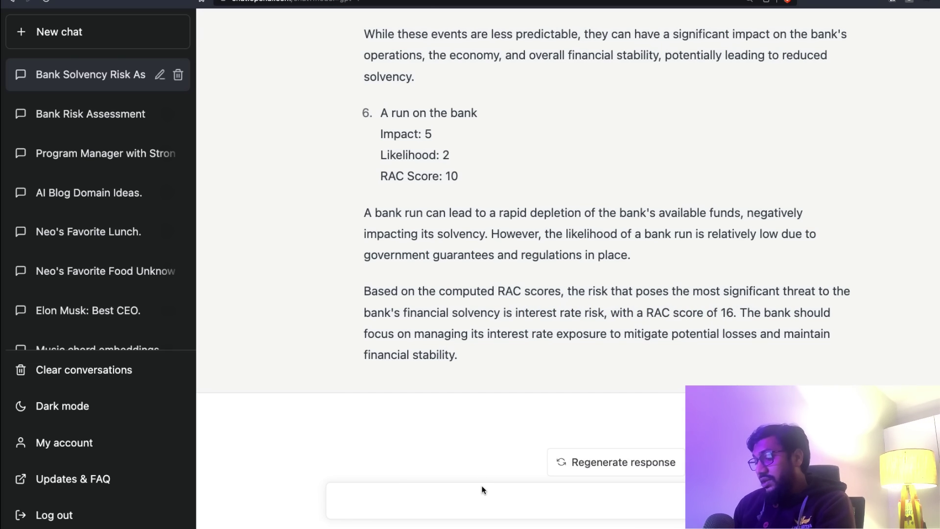
type("Is there a cha")
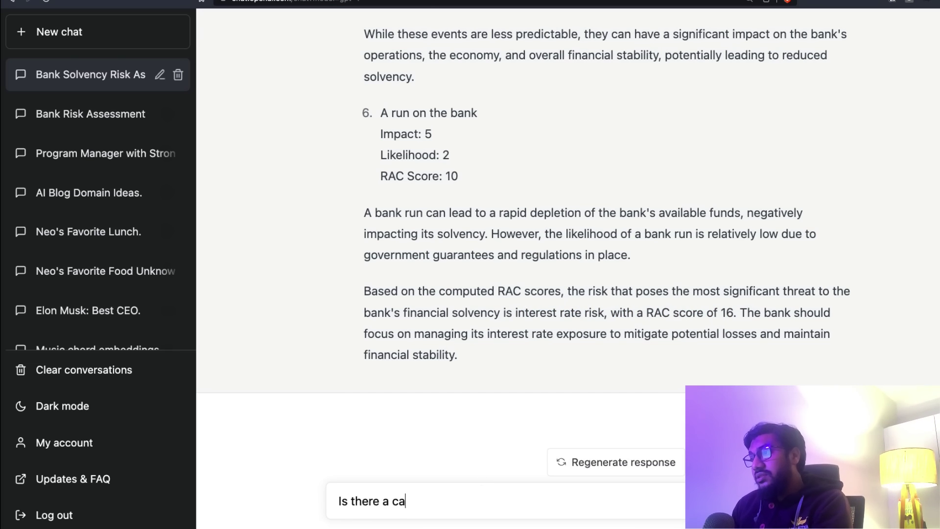
type("nce that")
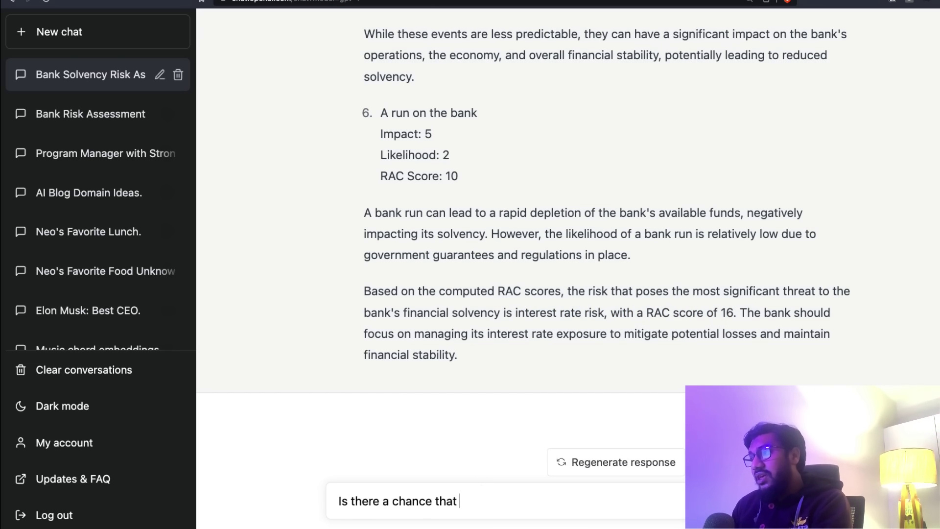
type(" they might go ba")
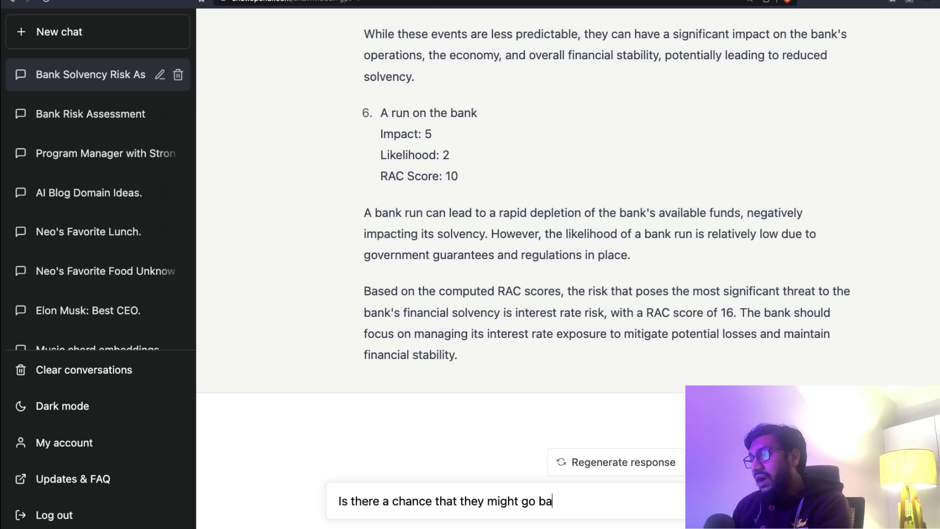
type("nkrupt?")
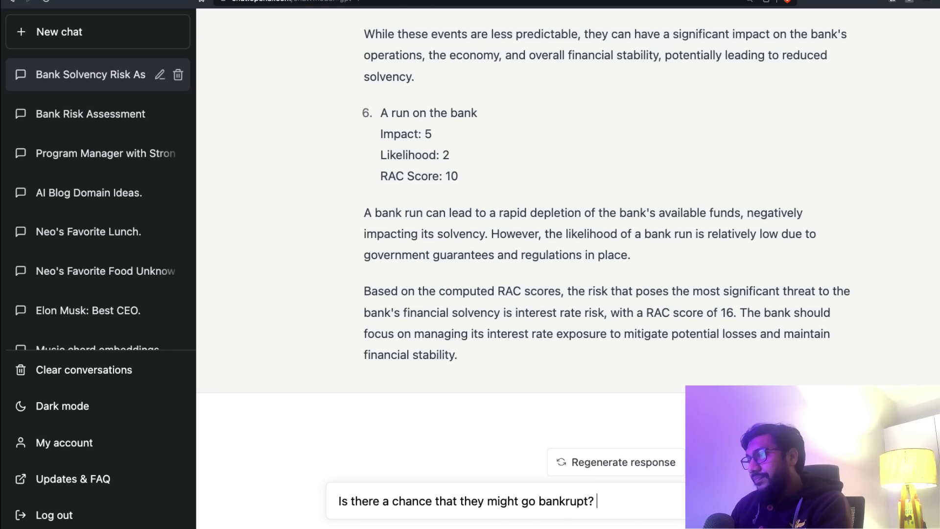
Send the bankruptcy question and read GPT-4's answer on external risks and relative stability.
key("Return")
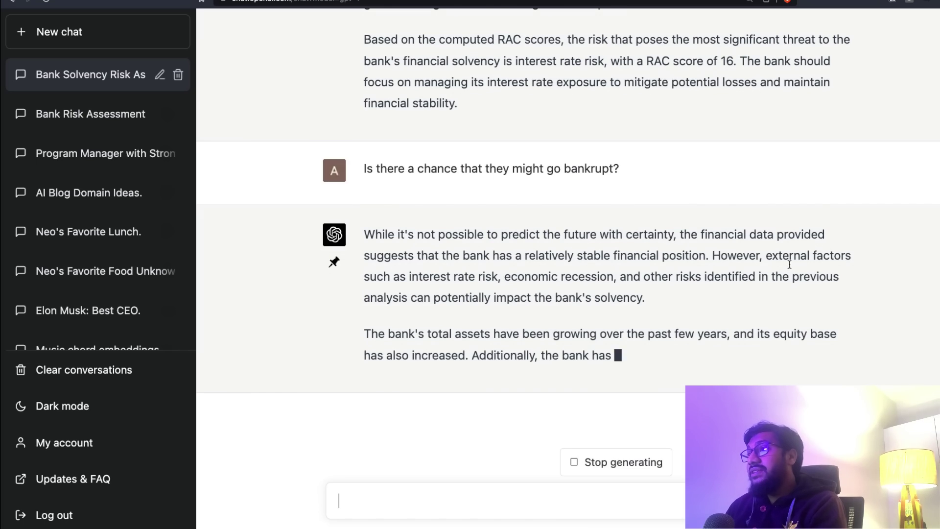
left_click_drag(378, 272, 703, 302)
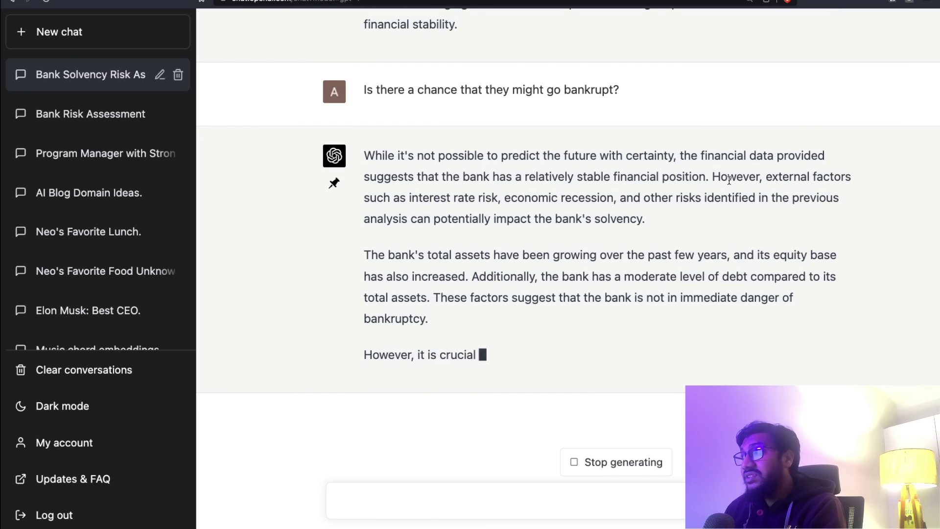
left_click_drag(714, 176, 500, 176)
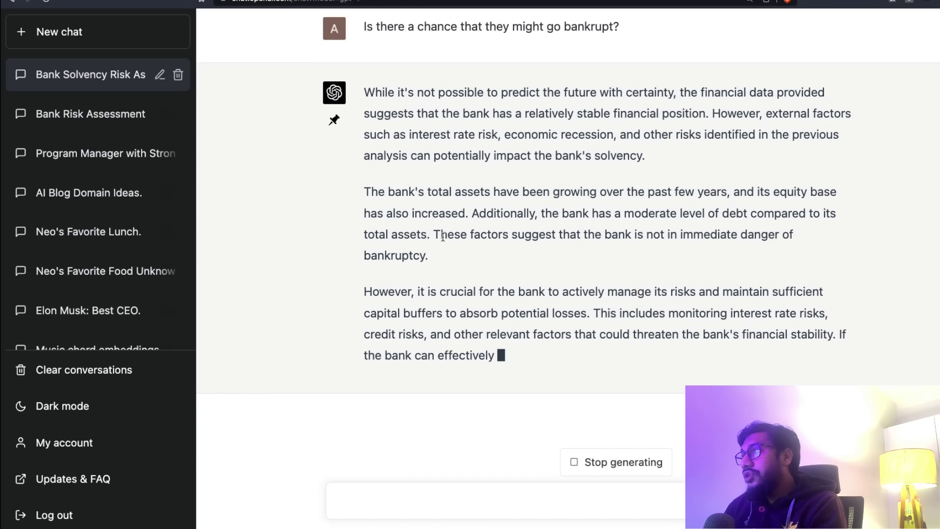
left_click_drag(441, 234, 463, 260)
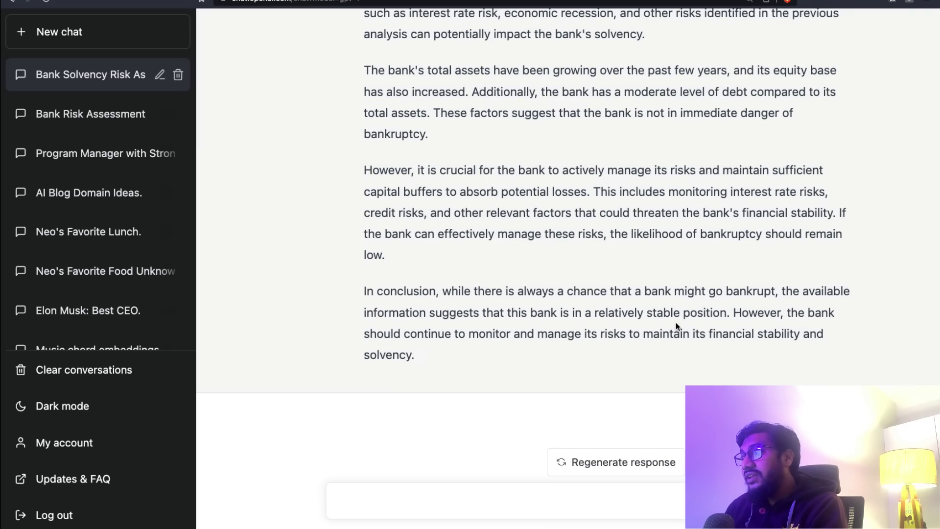
left_click_drag(741, 310, 387, 311)
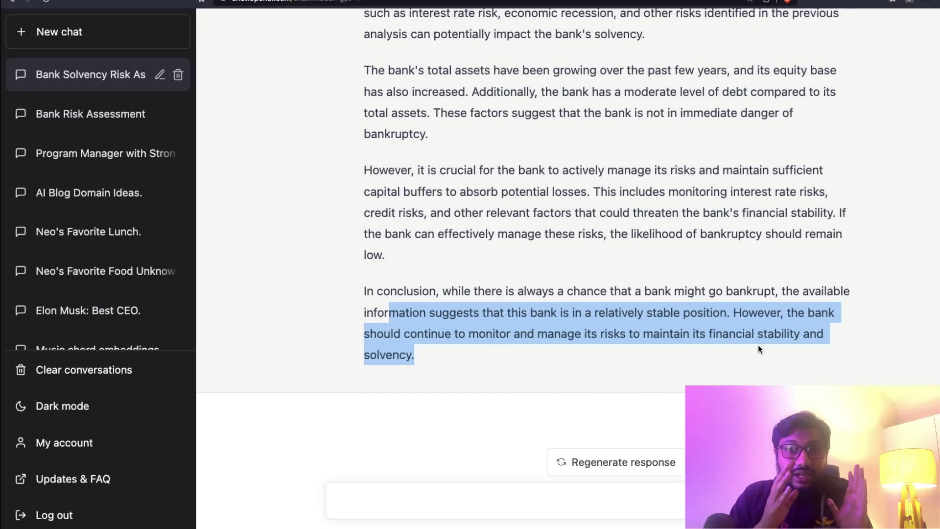
Look back over the pasted balance sheet, then move to the DuckDuckGo search results tab.
scroll(700, 297, "up", 15)
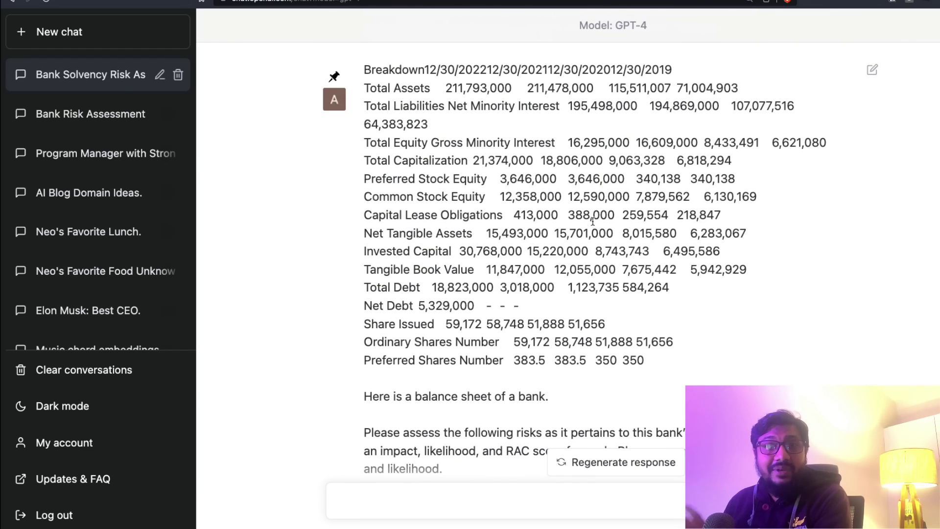
left_click_drag(668, 361, 372, 77)
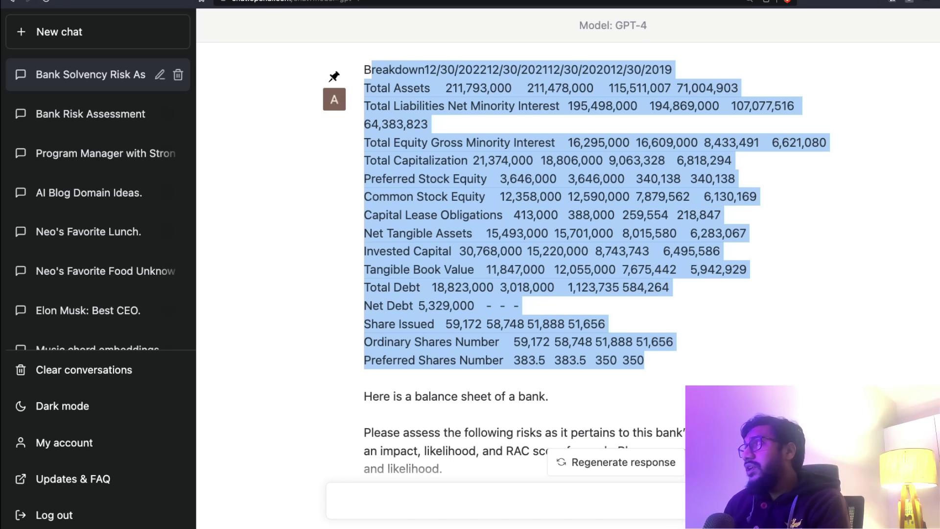
key("ctrl+shift+Tab")
key("ctrl+shift+Tab")
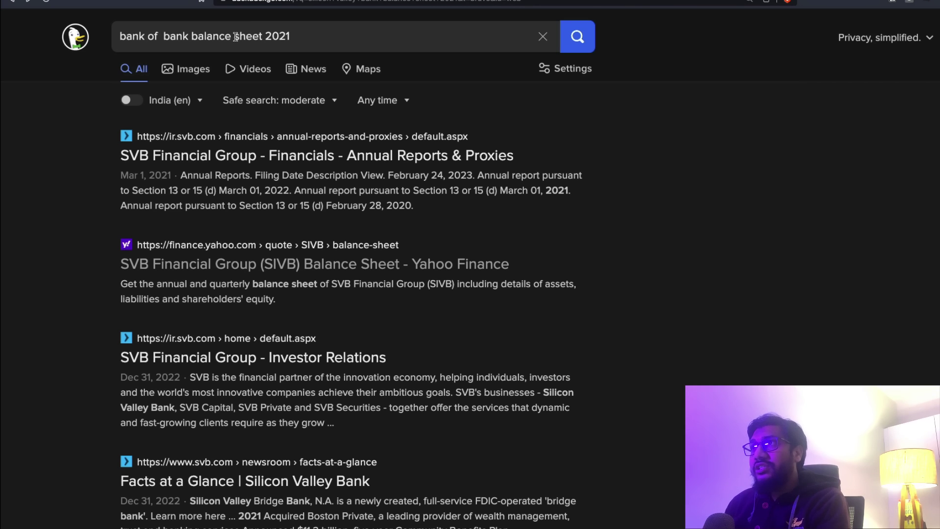
Change the search query to 'meta balance sheet', dropping the bank words and 2021, and search.
left_click_drag(184, 37, 115, 27)
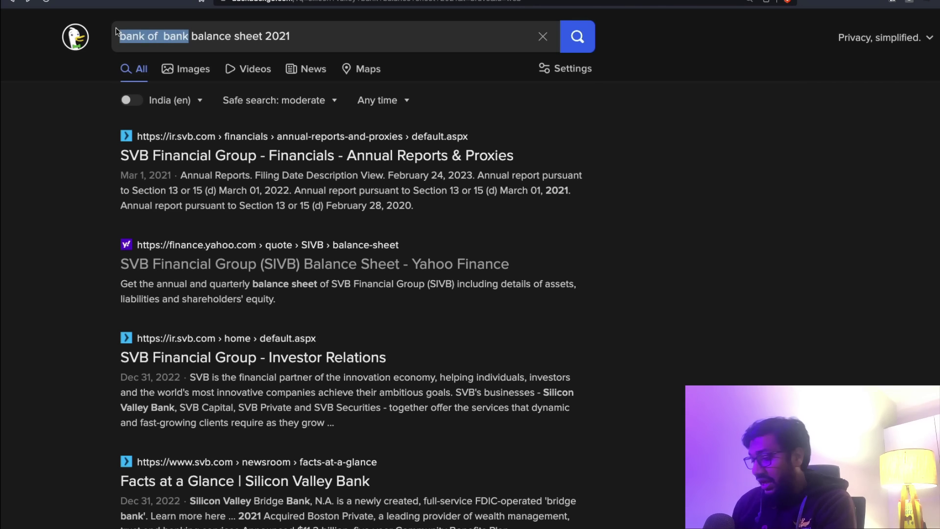
type("alpha")
key("BackSpace")
key("BackSpace")
key("BackSpace")
key("BackSpace")
type("mer")
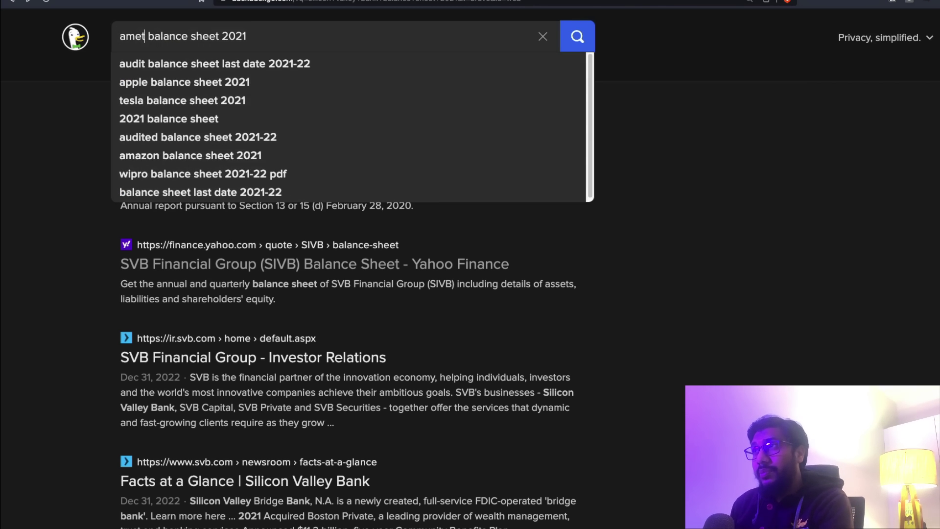
key("BackSpace")
key("BackSpace")
key("BackSpace")
key("BackSpace")
type("meta")
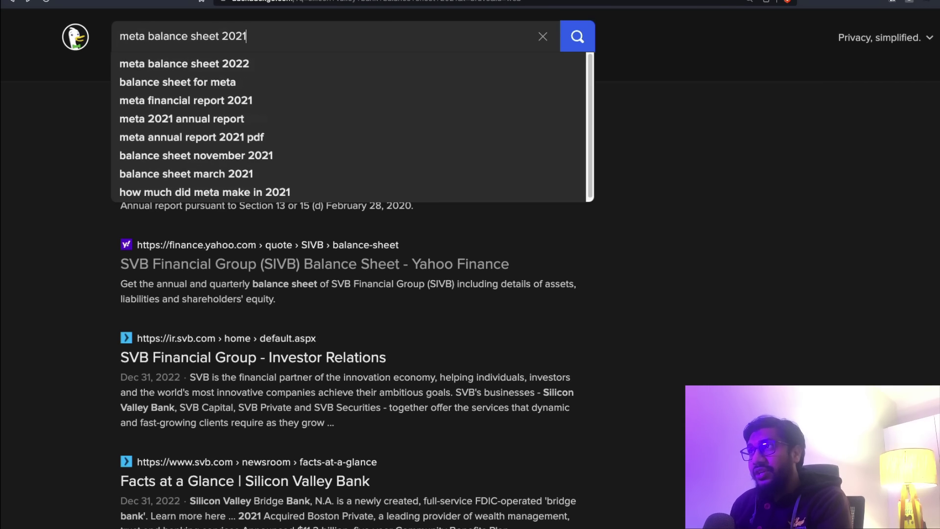
key("End")
key("BackSpace")
key("BackSpace")
key("BackSpace")
key("BackSpace")
key("Return")
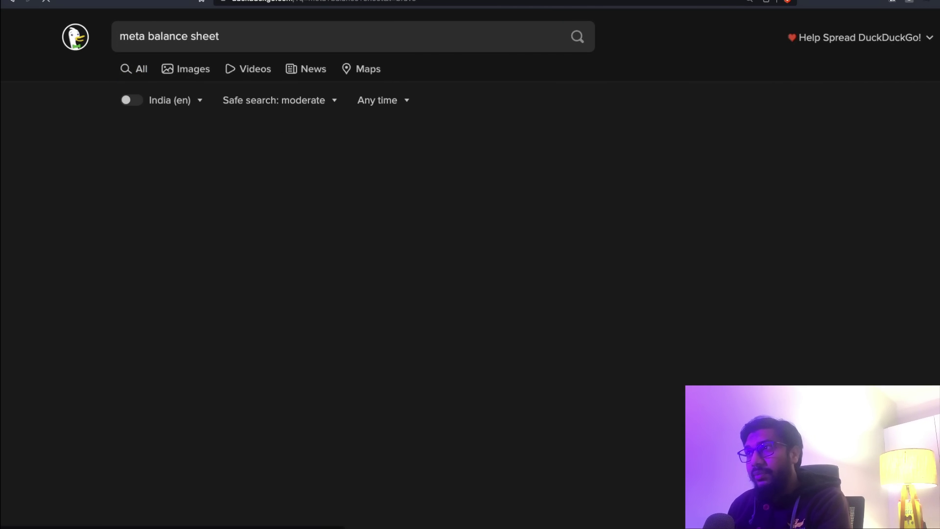
Open Meta's Yahoo Finance balance sheet and select the table from Breakdown to Ordinary Shares Number.
left_click(363, 250)
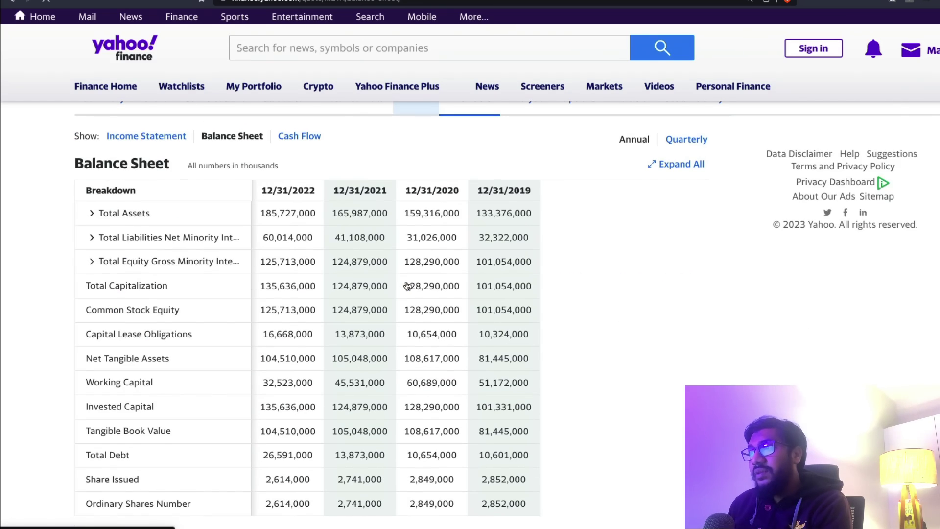
scroll(34, 199, "down", 4)
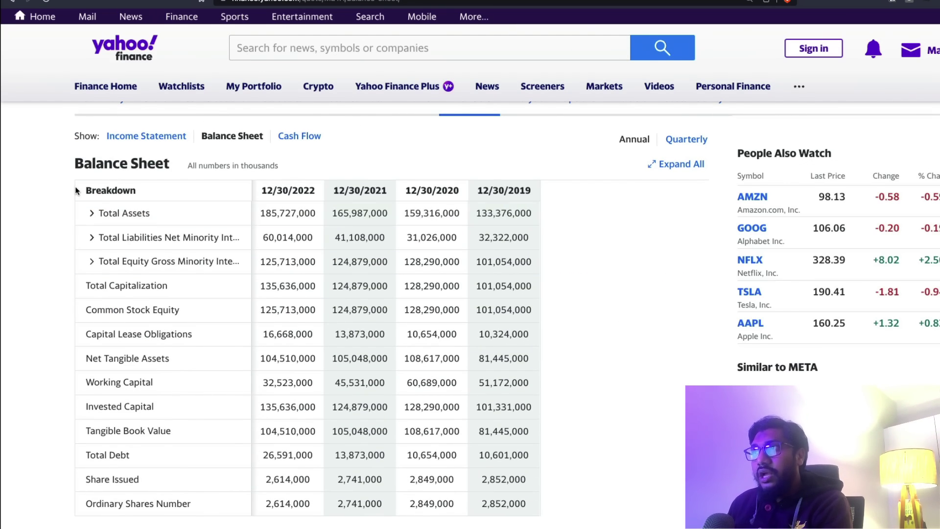
left_click_drag(75, 186, 419, 415)
scroll(419, 415, "down", 1)
scroll(69, 198, "up", 1)
left_click_drag(69, 198, 535, 371)
scroll(493, 454, "down", 3)
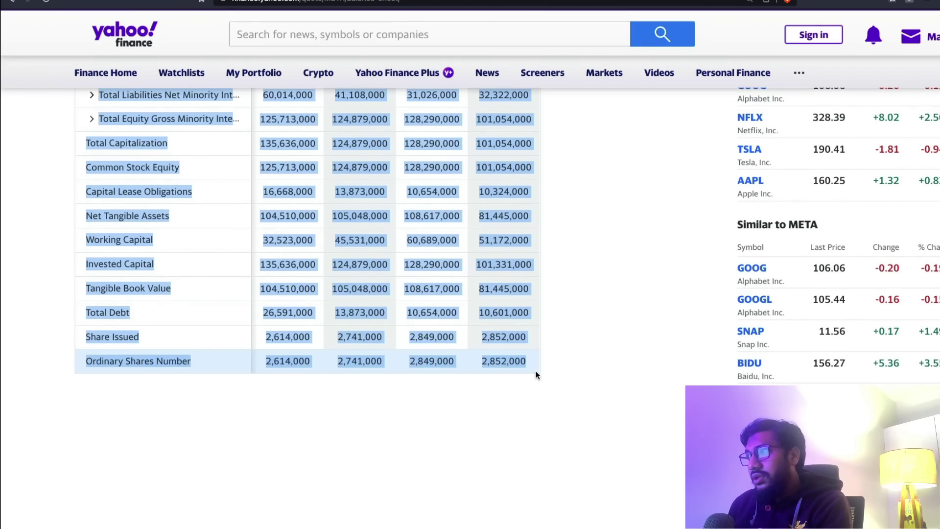
Start a new ChatGPT chat with GPT-4 selected as the model.
left_click(668, 2)
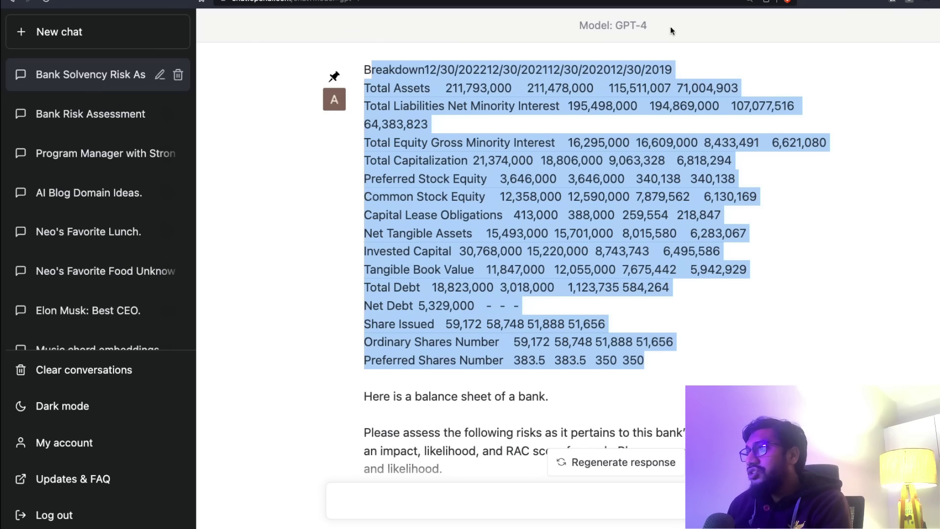
scroll(617, 375, "down", 10)
scroll(617, 374, "down", 5)
scroll(97, 196, "down", 5)
left_click(93, 34)
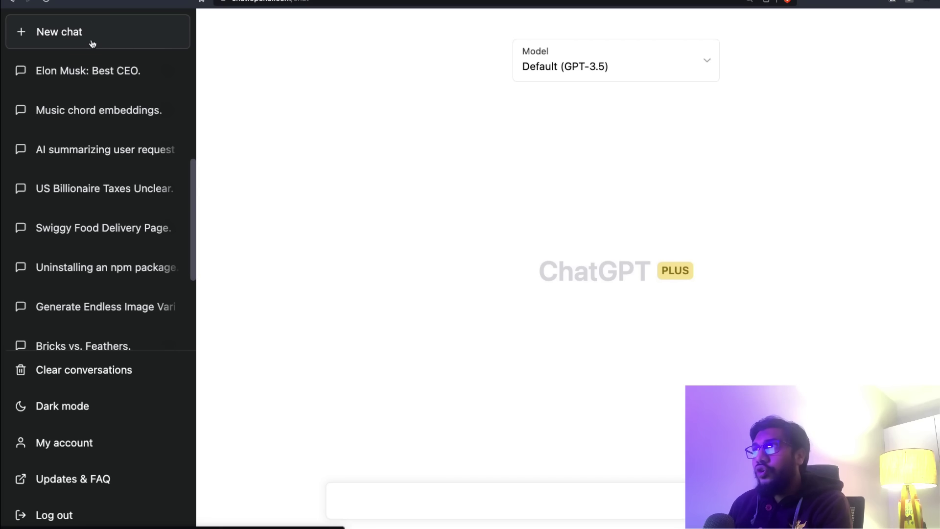
left_click(589, 74)
left_click(563, 161)
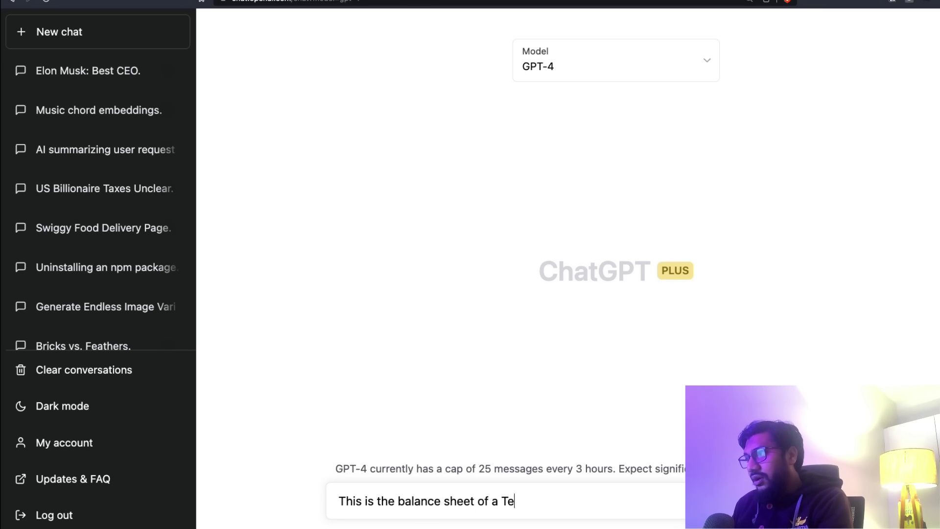
Send the pasted Meta balance sheet, asking for key insights and 'Also inform if I should invest in this company?'.
type("ch company,")
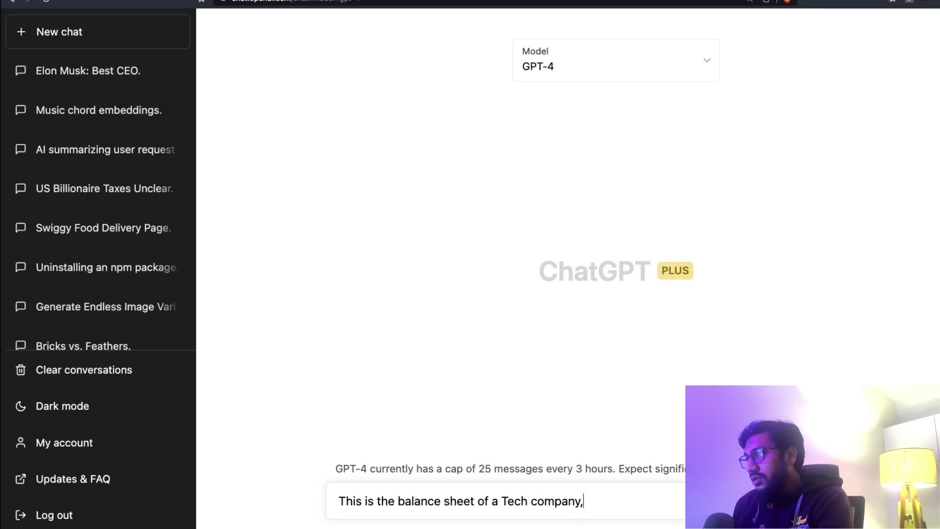
key("shift+Return")
key("super+v")
type("G")
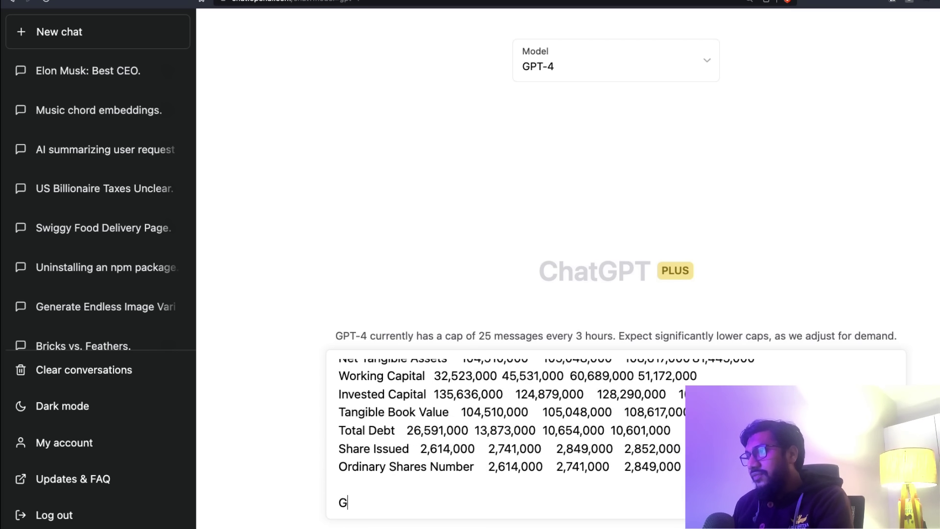
type("ive me some key insights. Should I in")
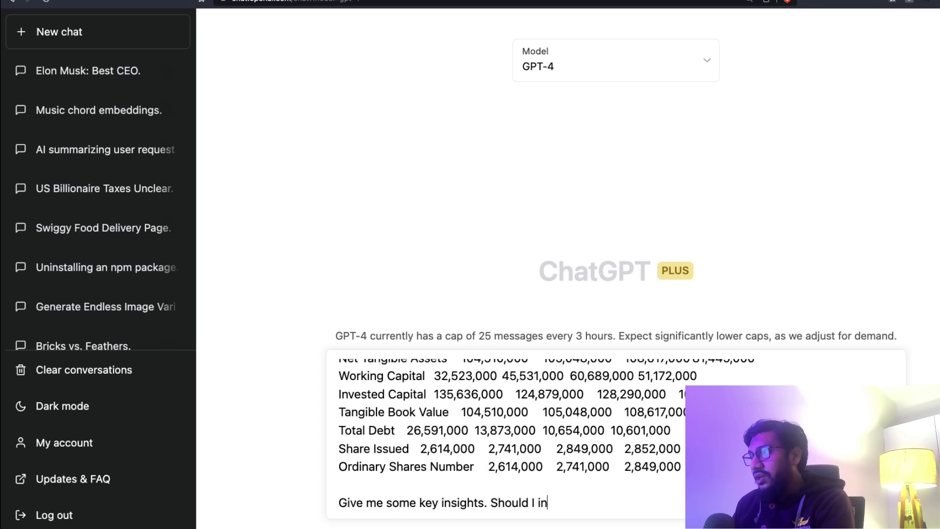
key("BackSpace")
key("BackSpace")
key("BackSpace")
key("BackSpace")
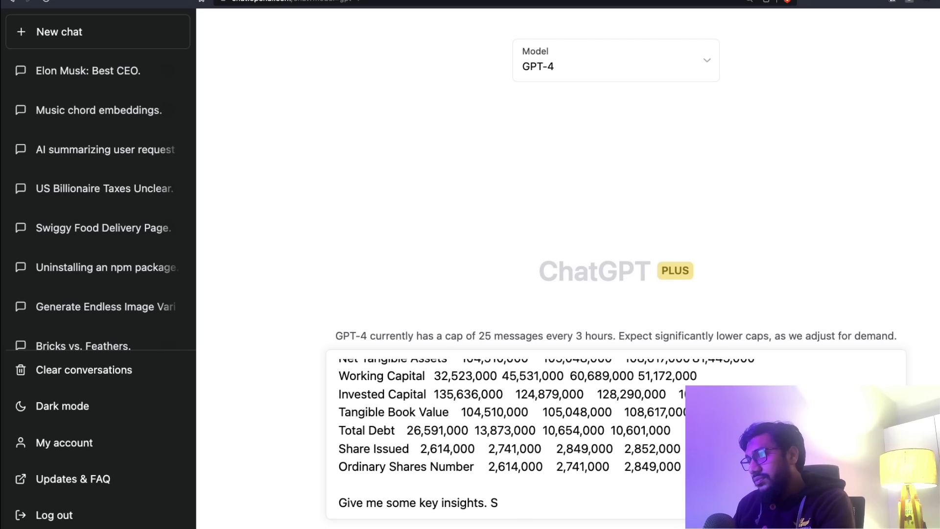
key("BackSpace")
key("BackSpace")
key("shift+Return")
key("shift+Return")
type("Also inform ")
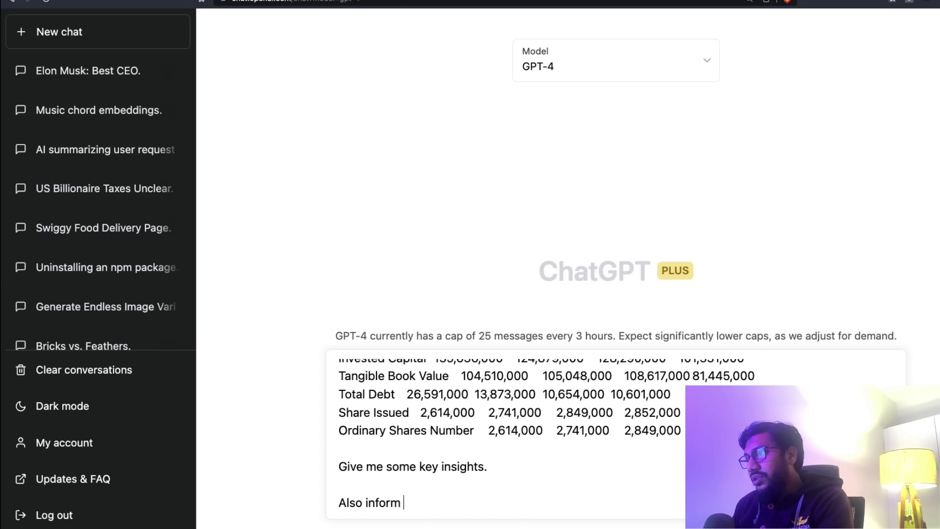
type("if I should invest i")
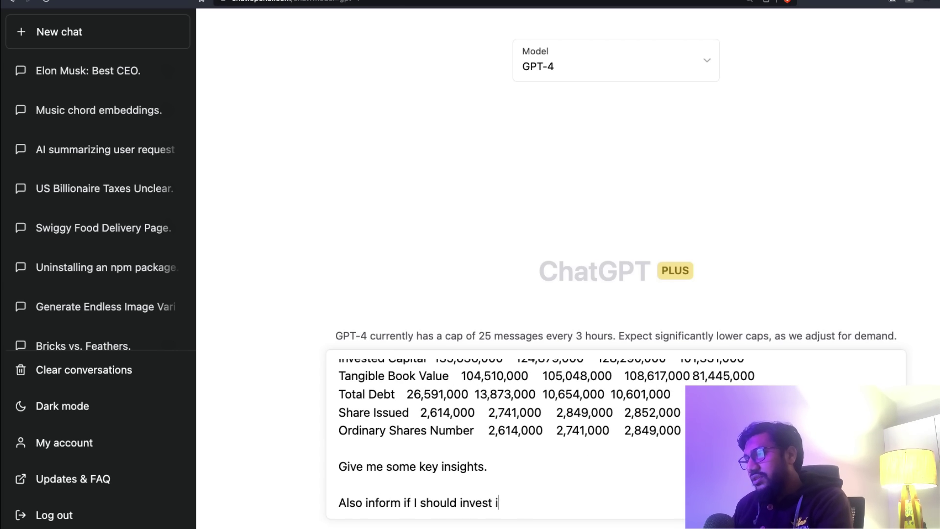
type("n this company?")
key("Return")
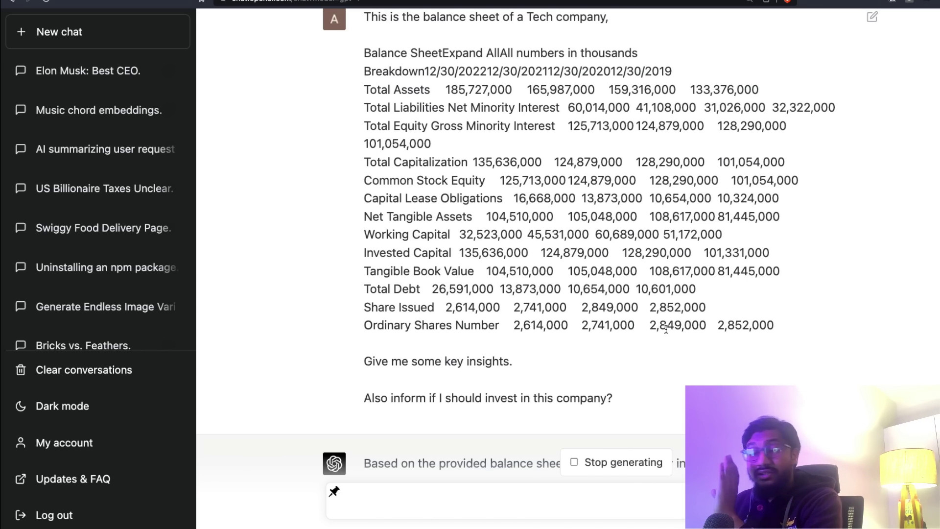
Read GPT-4's first insight on steady Total Assets growth in 2021 and 2022, highlighting it.
scroll(665, 329, "up", 2)
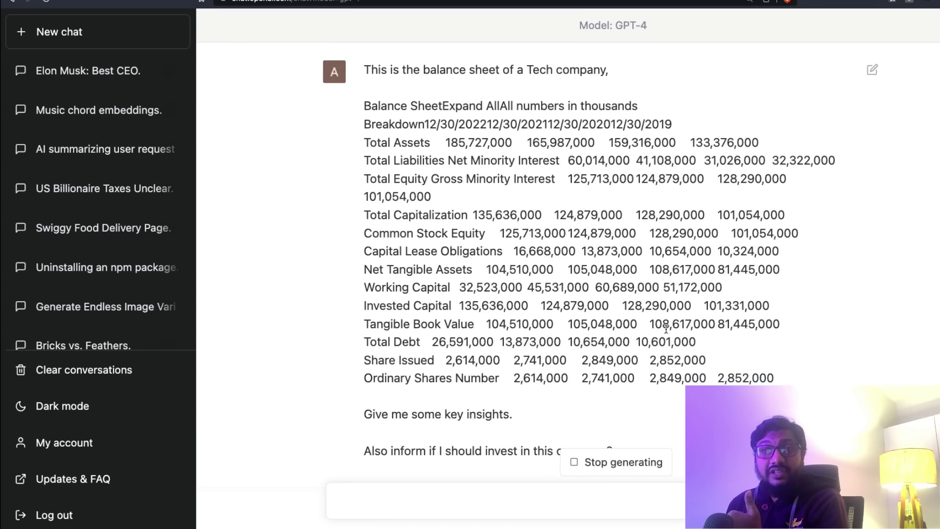
scroll(666, 330, "down", 3)
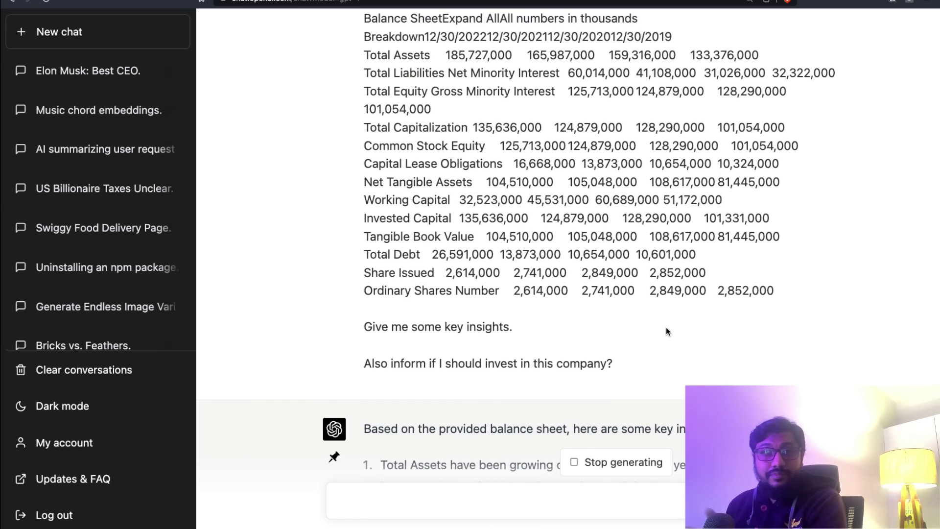
scroll(666, 326, "down", 5)
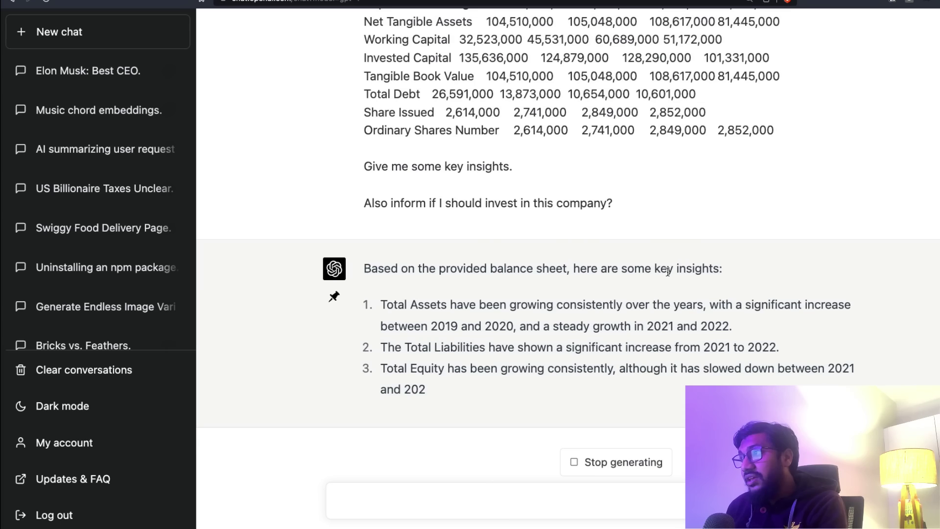
left_click_drag(381, 305, 574, 328)
left_click(473, 326)
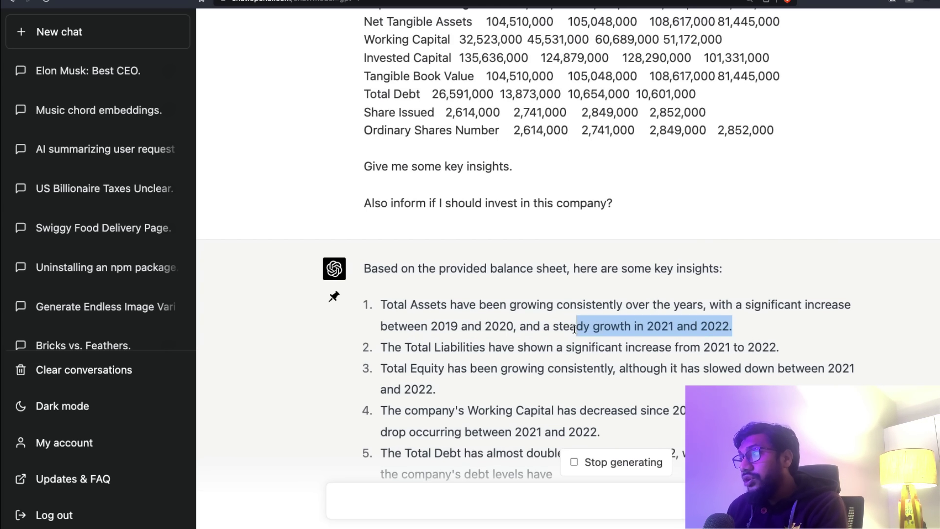
left_click(574, 328)
key("ctrl+shift+Tab")
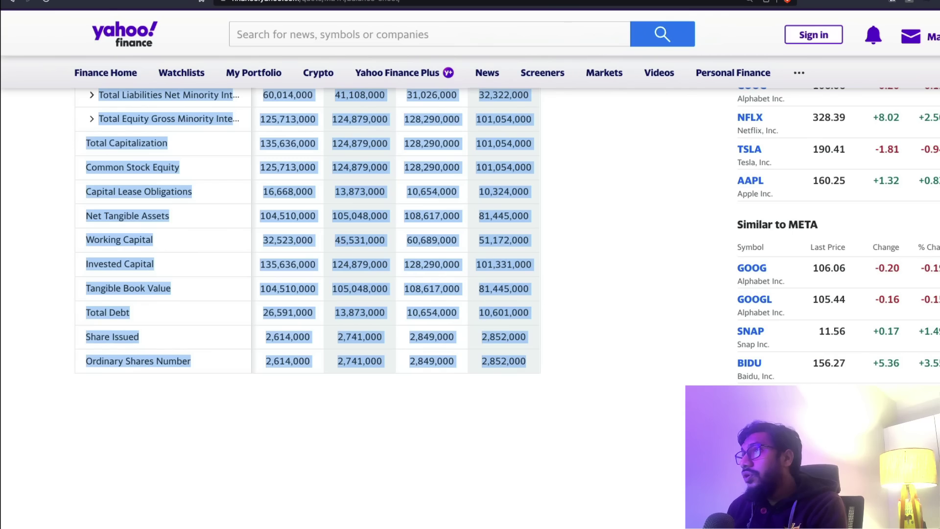
left_click(645, 226)
scroll(601, 279, "up", 7)
scroll(542, 284, "down", 3)
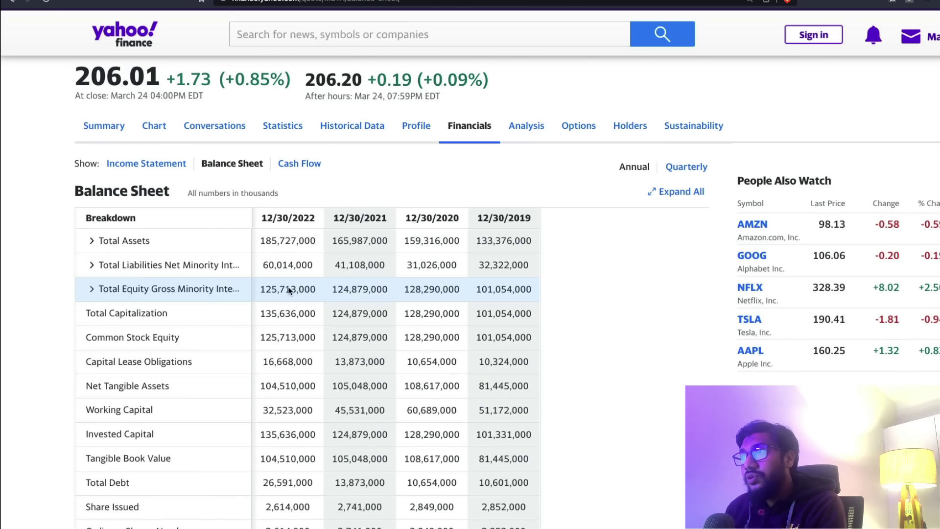
left_click_drag(536, 237, 264, 240)
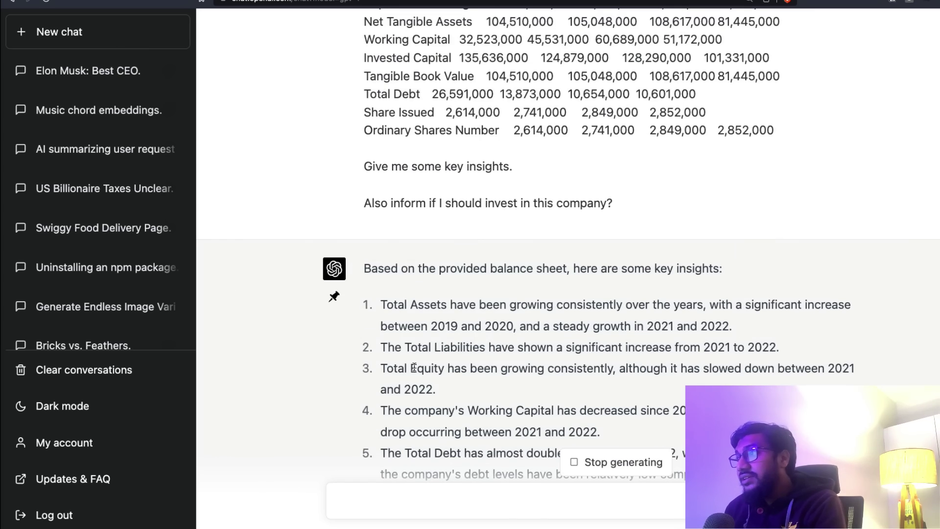
left_click_drag(445, 339, 777, 339)
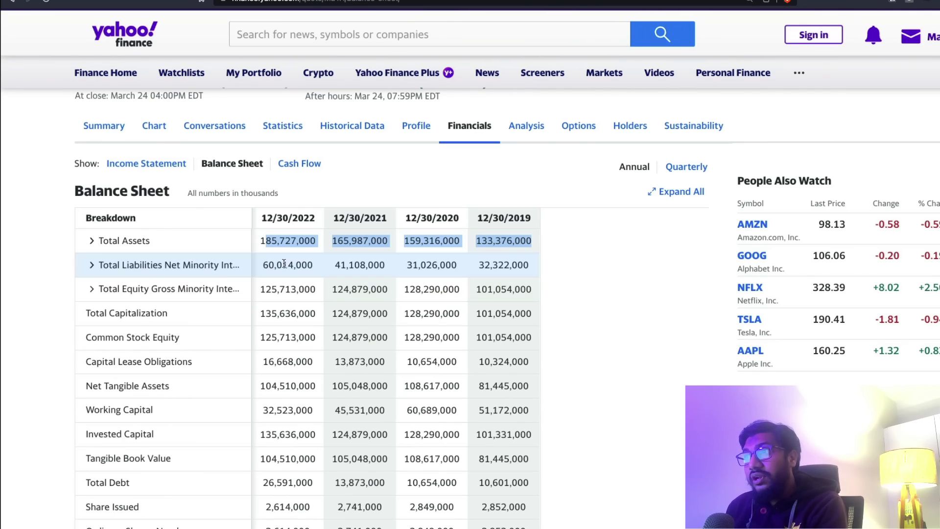
left_click_drag(532, 264, 242, 274)
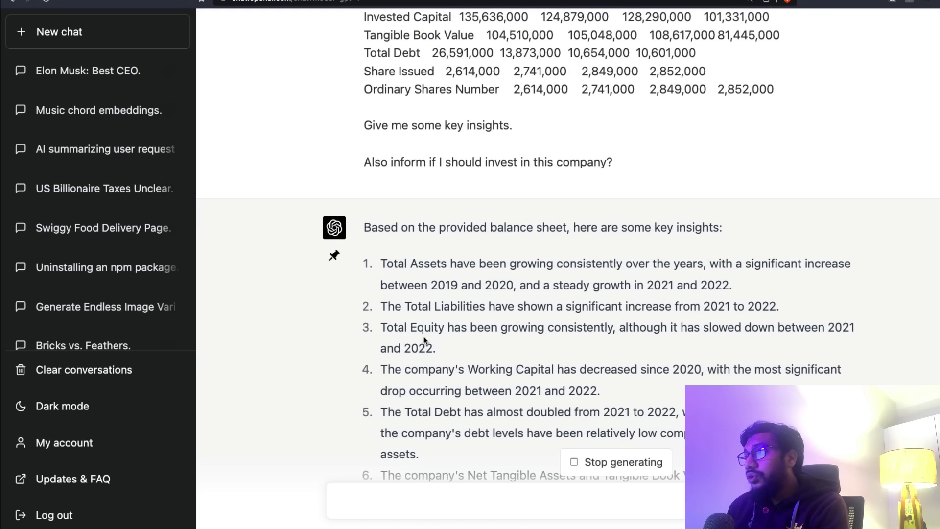
left_click_drag(389, 324, 487, 359)
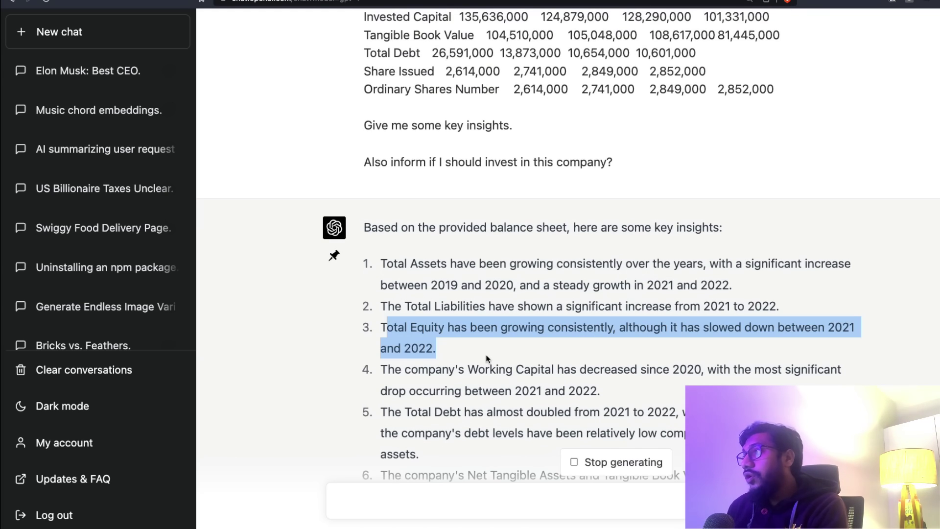
left_click(477, 353)
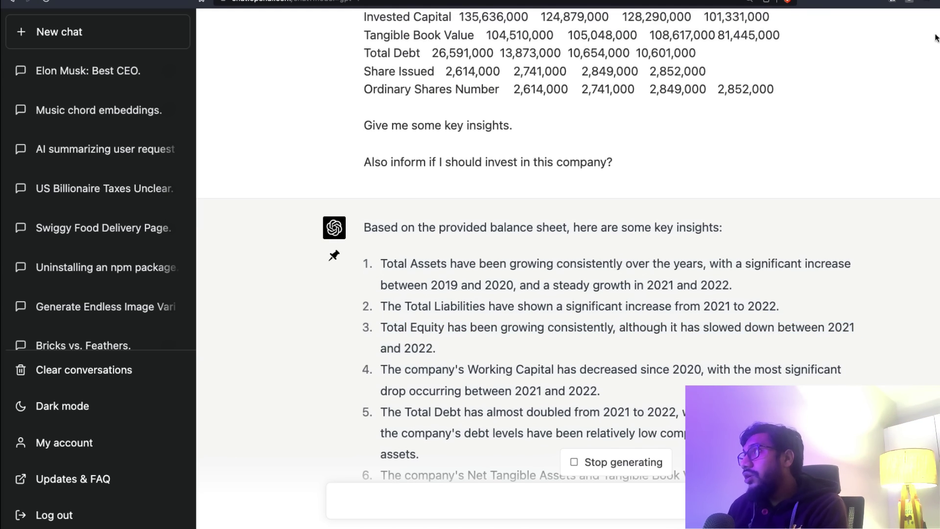
key("ctrl+Tab")
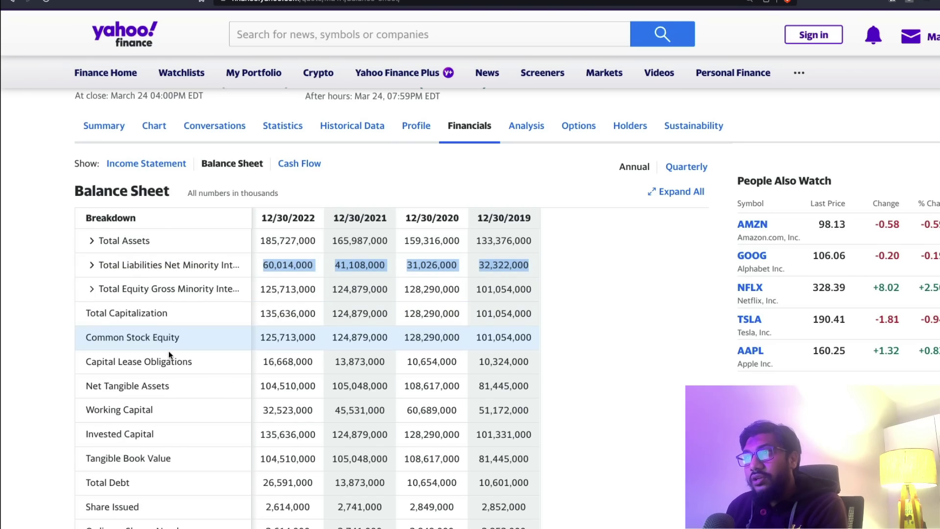
left_click(360, 340)
left_click_drag(296, 340, 249, 339)
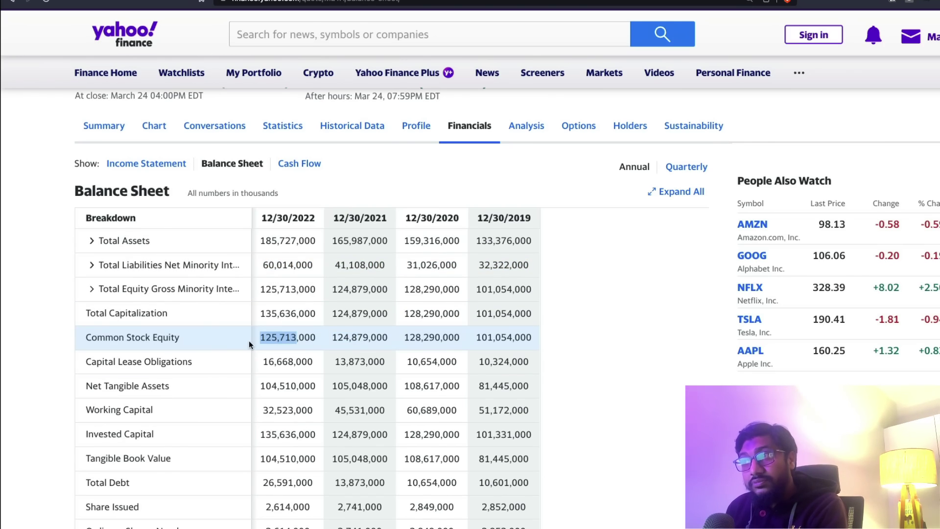
left_click(377, 342)
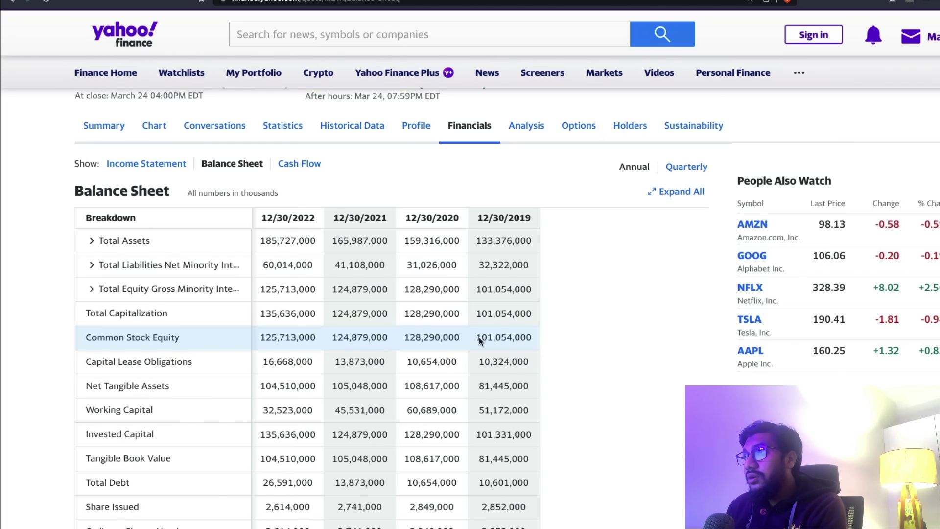
left_click_drag(527, 338, 275, 339)
left_click(275, 339)
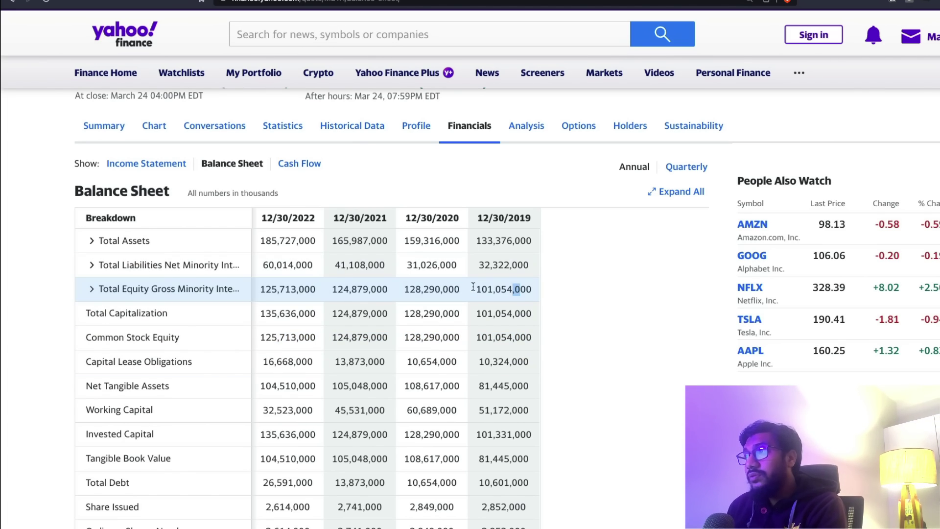
left_click_drag(473, 287, 286, 290)
left_click(286, 289)
key("ctrl+Tab")
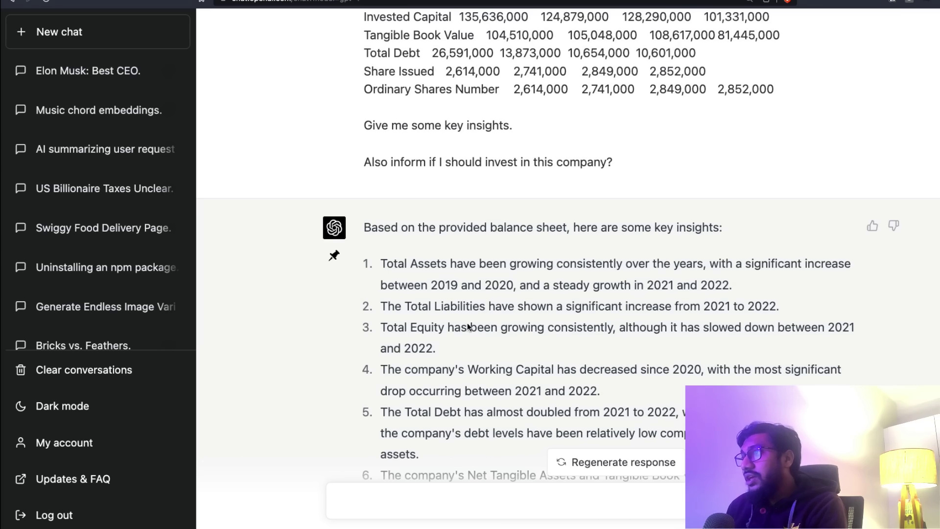
scroll(467, 327, "down", 2)
left_click_drag(390, 331, 616, 343)
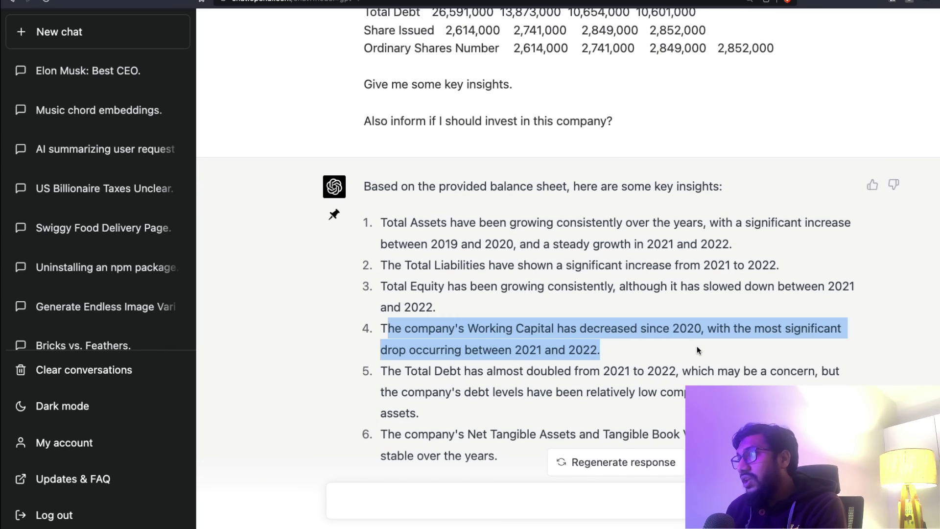
left_click(468, 349)
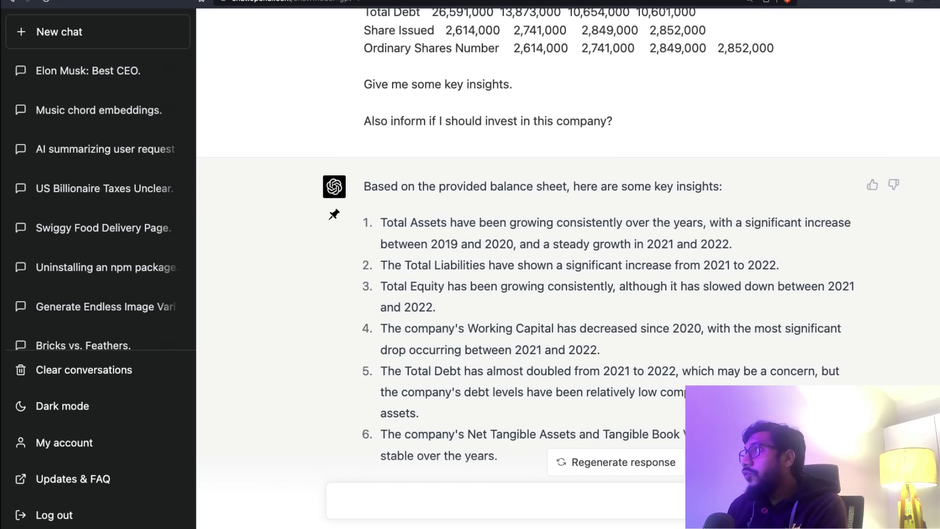
key("ctrl+Tab")
scroll(245, 394, "down", 1)
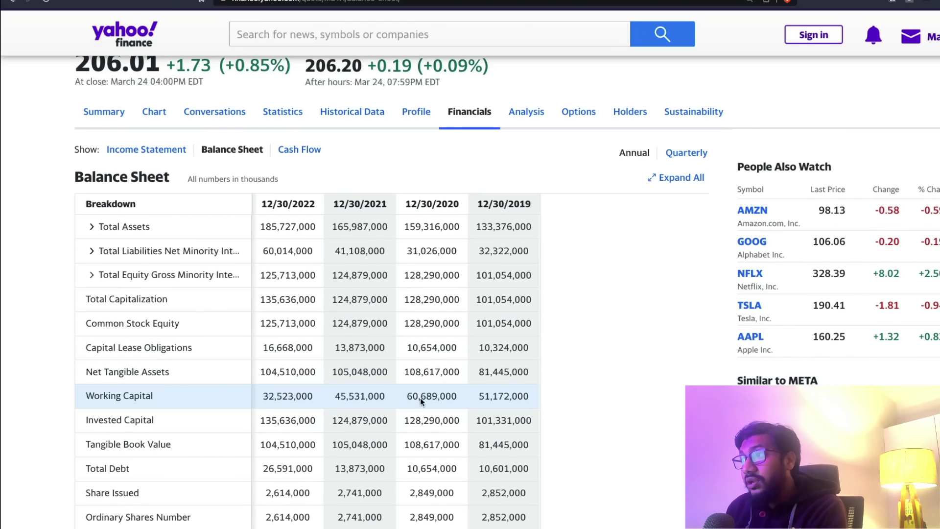
left_click_drag(533, 395, 481, 396)
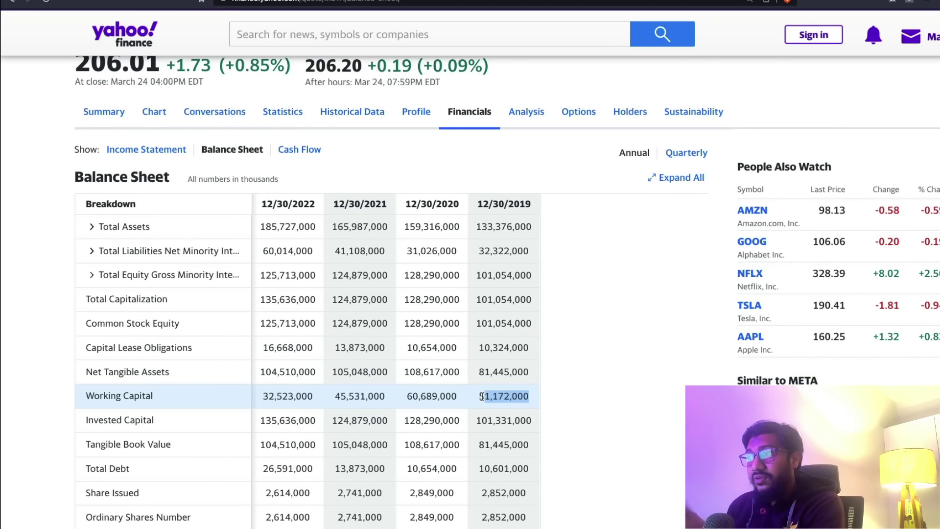
left_click_drag(313, 396, 255, 399)
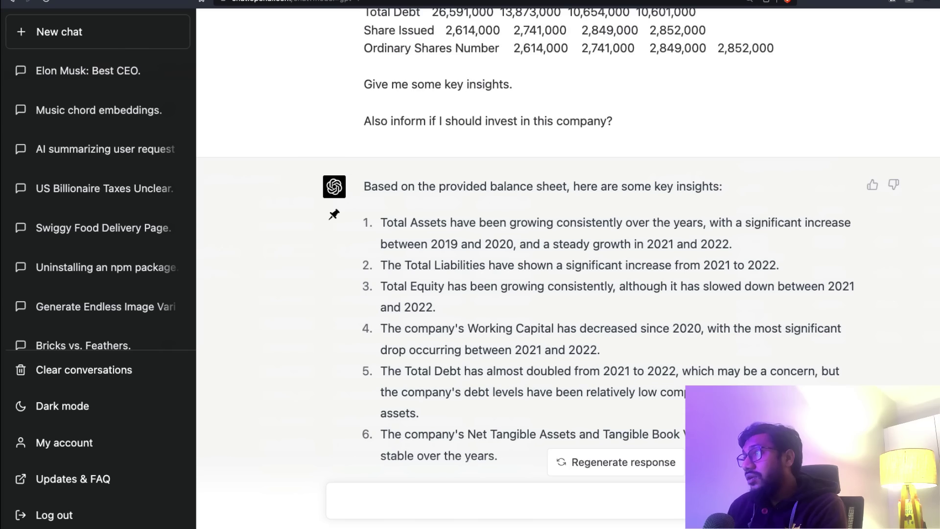
scroll(448, 384, "down", 2)
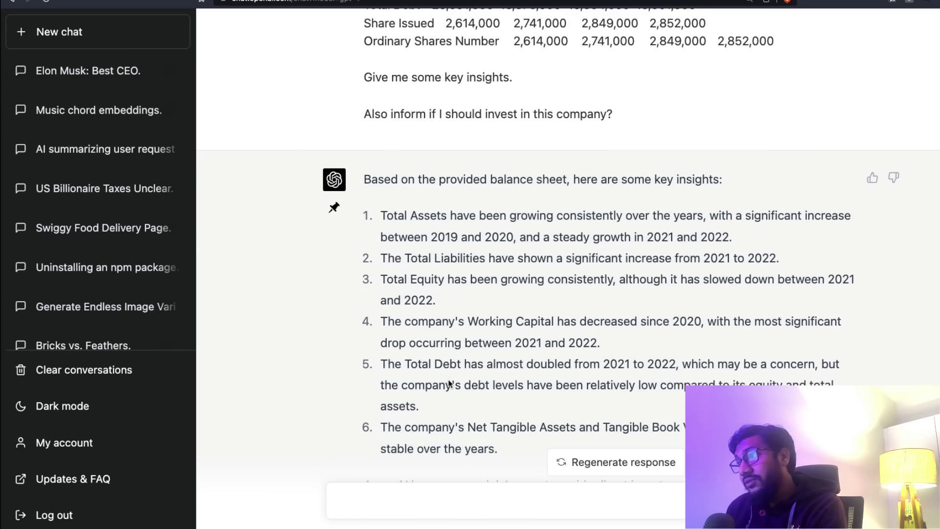
scroll(448, 383, "down", 2)
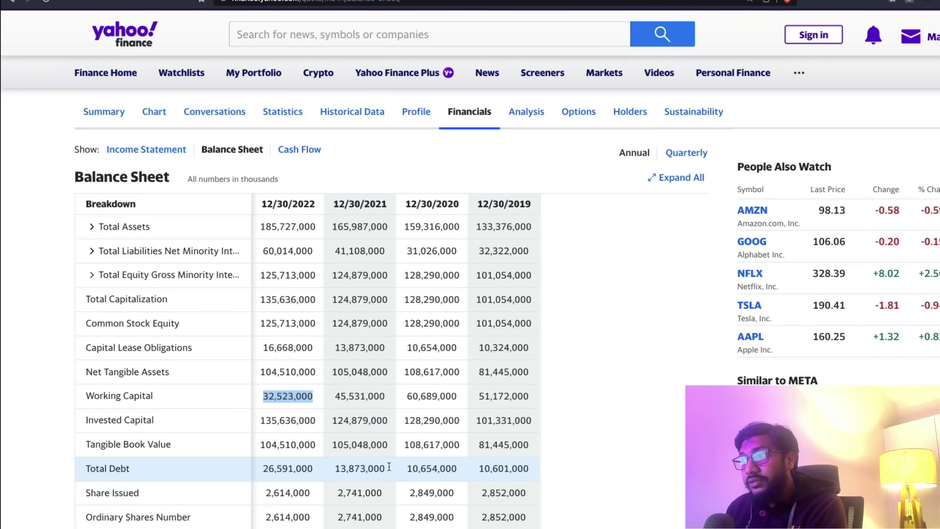
left_click_drag(387, 468, 270, 471)
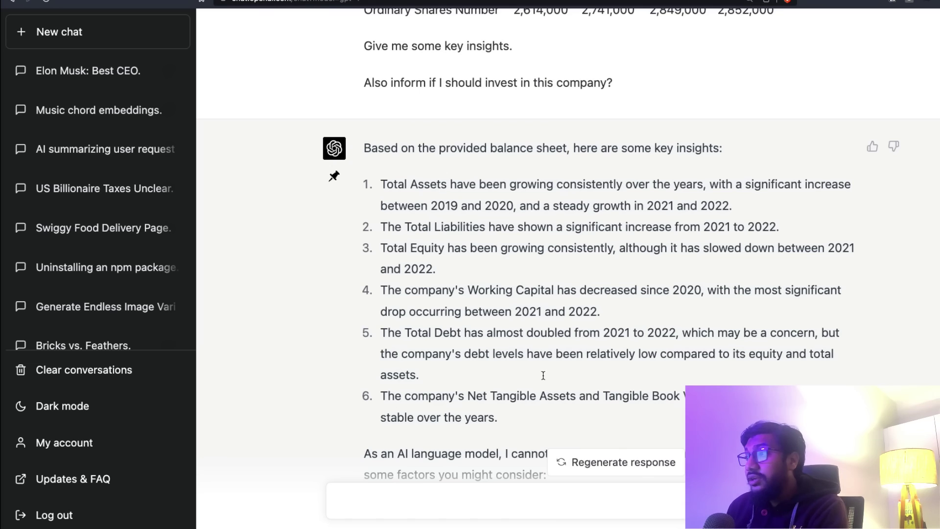
scroll(425, 425, "down", 1)
left_click_drag(511, 404, 370, 378)
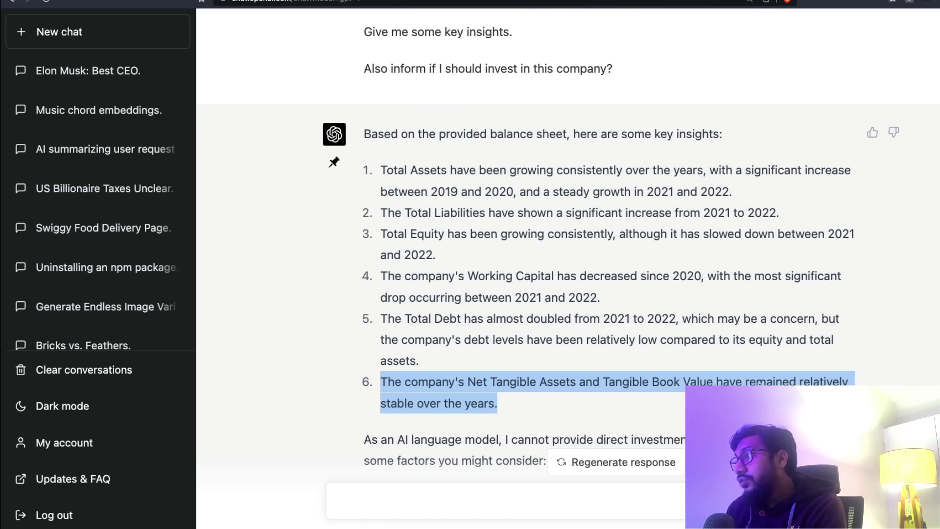
left_click_drag(601, 406, 482, 382)
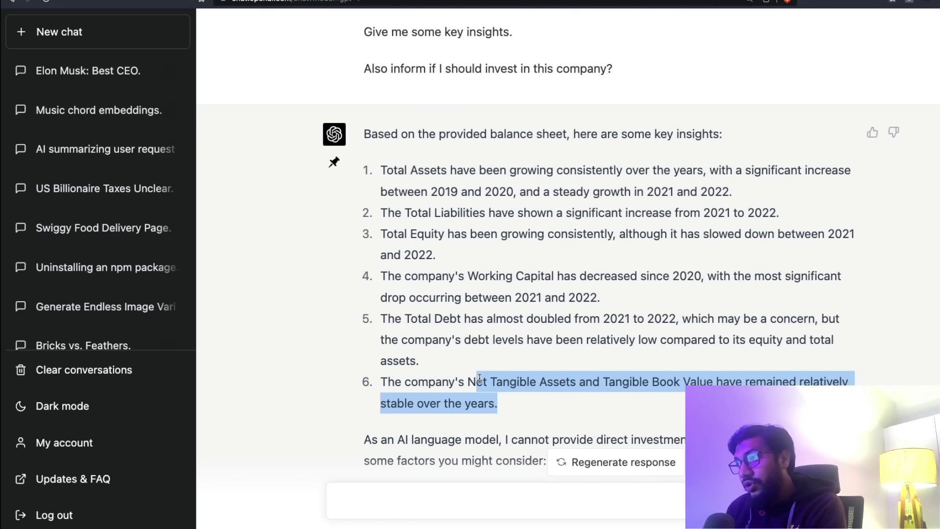
left_click(463, 389)
scroll(463, 389, "down", 2)
scroll(623, 406, "down", 1)
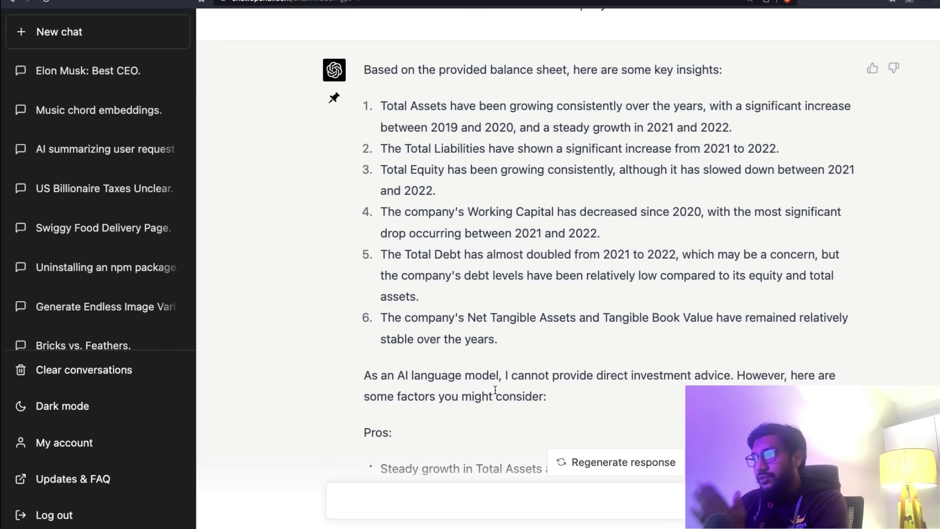
scroll(495, 389, "down", 5)
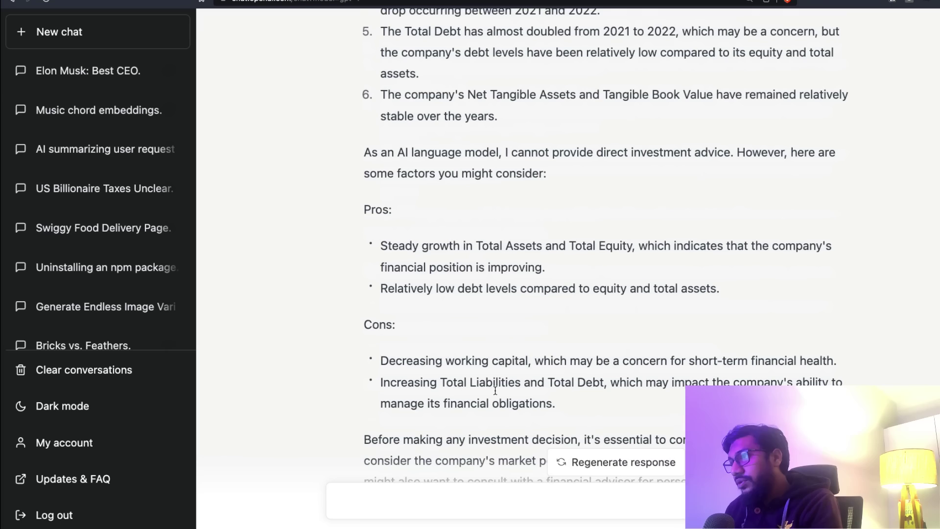
left_click_drag(375, 250, 830, 264)
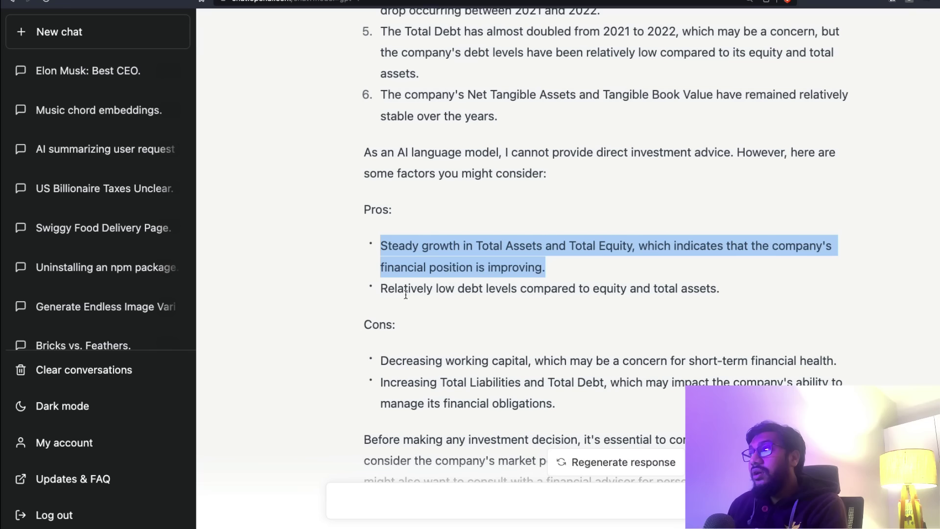
left_click_drag(388, 291, 747, 296)
scroll(631, 336, "down", 1)
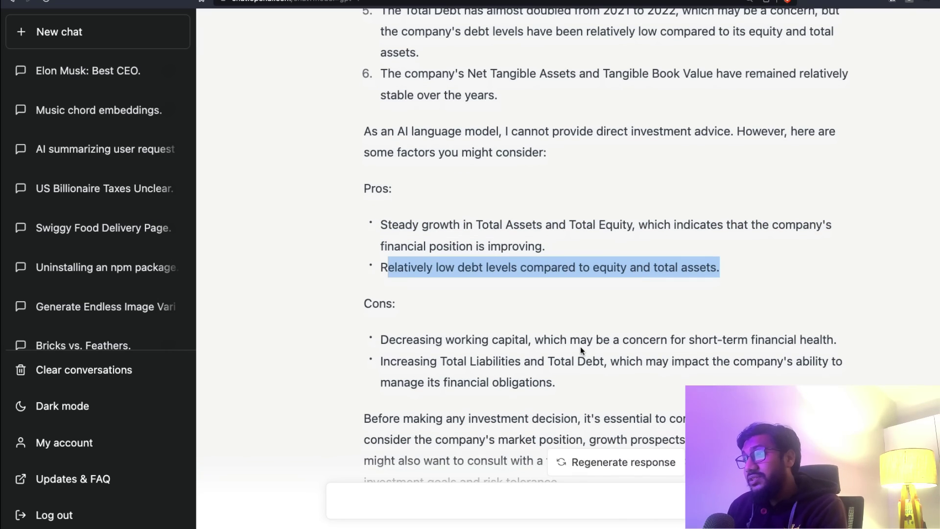
scroll(548, 338, "down", 2)
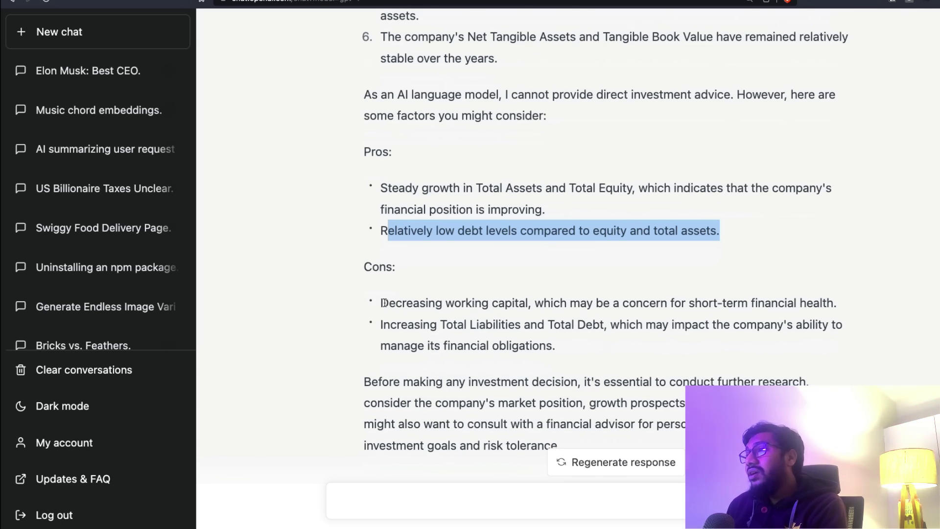
mouse_move(382, 302)
left_mouse_down()
mouse_move(564, 315)
mouse_move(838, 301)
left_mouse_up()
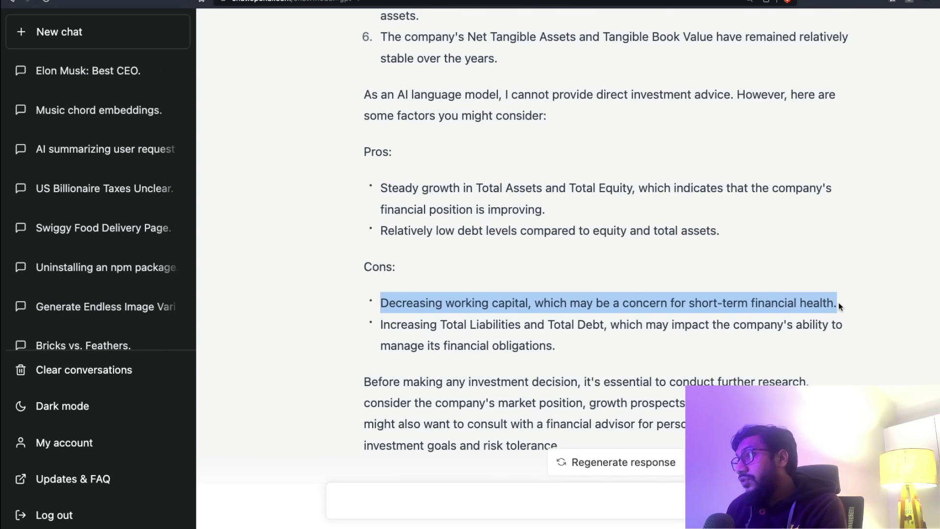
left_click(383, 324)
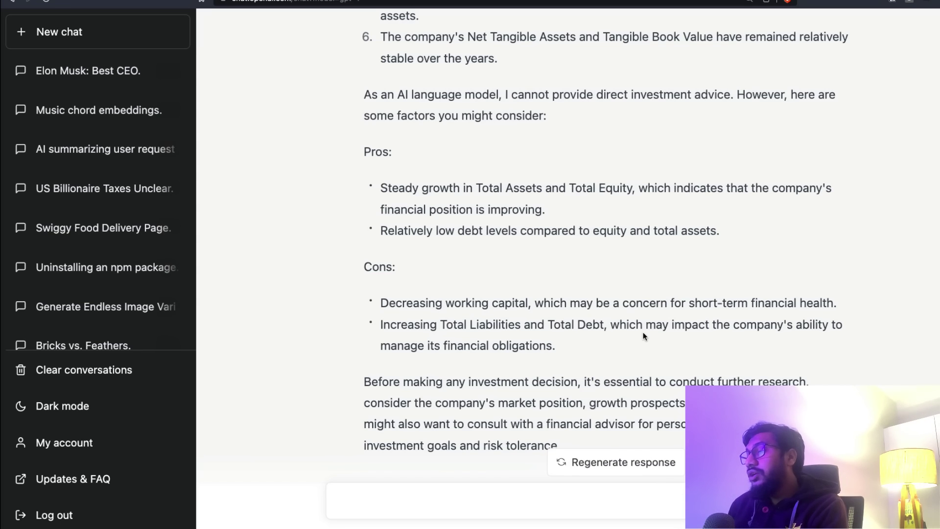
left_click_drag(634, 327, 638, 346)
left_click(639, 347)
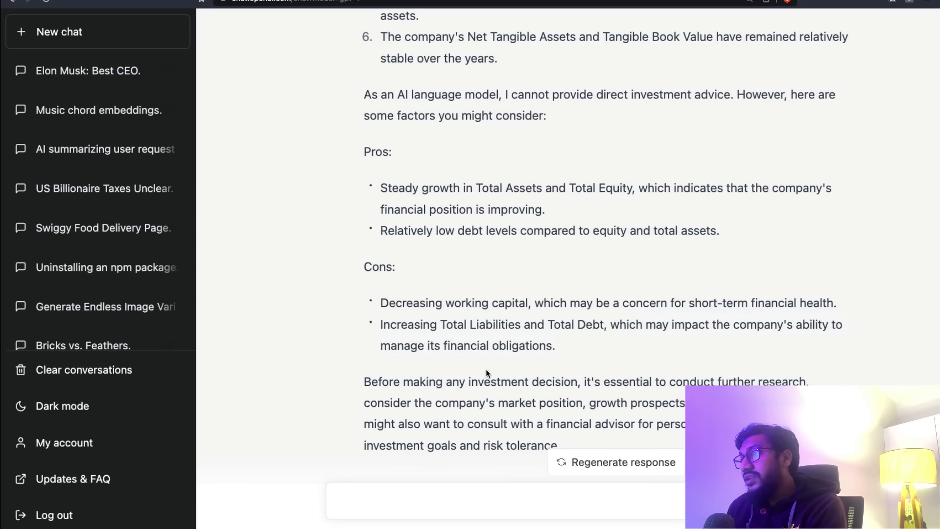
scroll(465, 375, "down", 2)
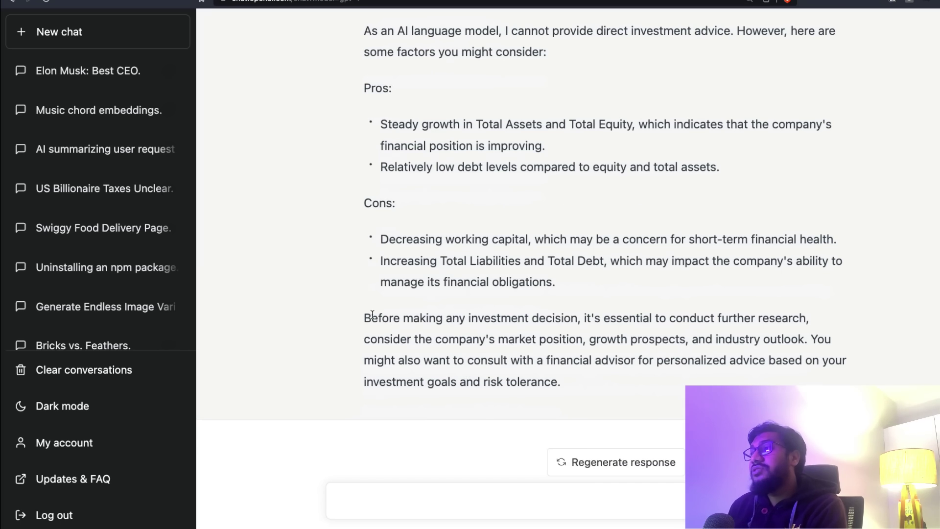
left_click_drag(362, 318, 739, 377)
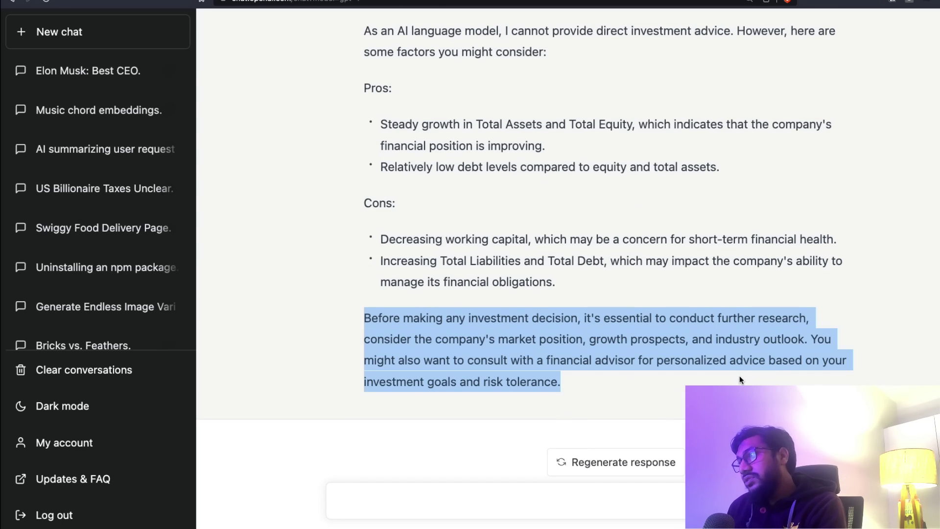